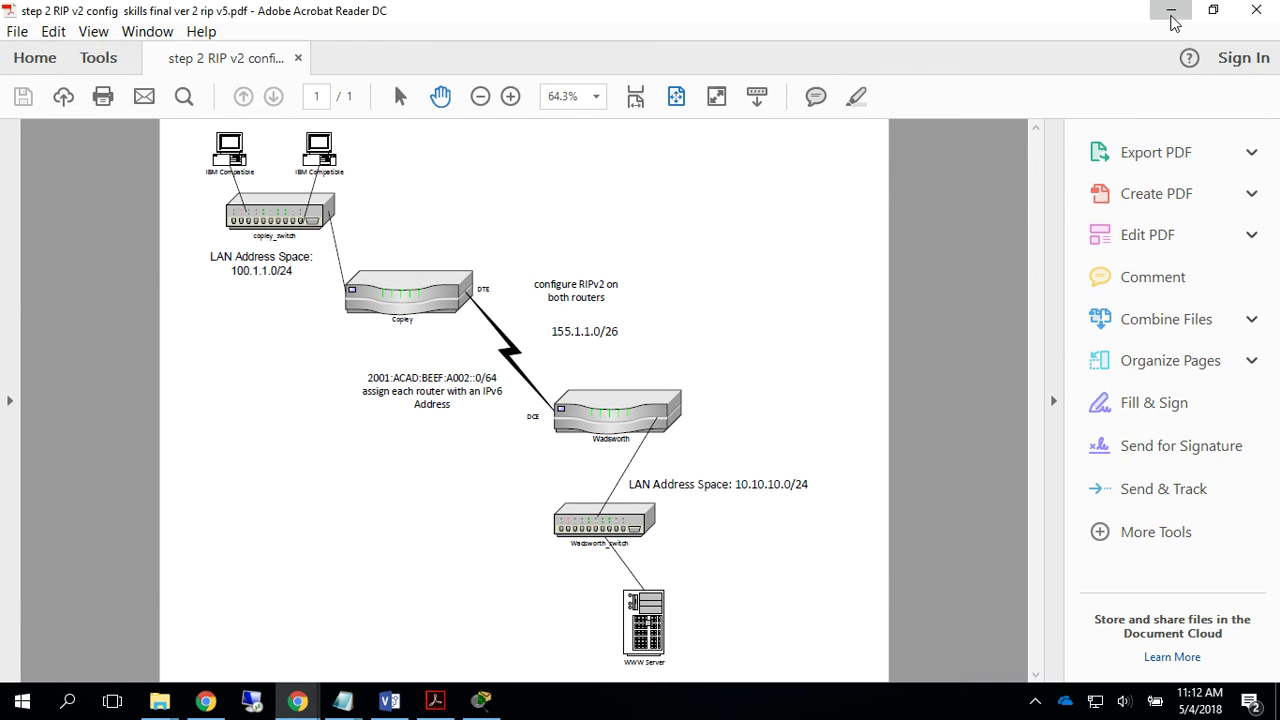
Switch to Packet Tracer, open the Wadsworth router's command line and decline the initial configuration dialog
{"action": "left_click", "coordinate": [1171, 14]}
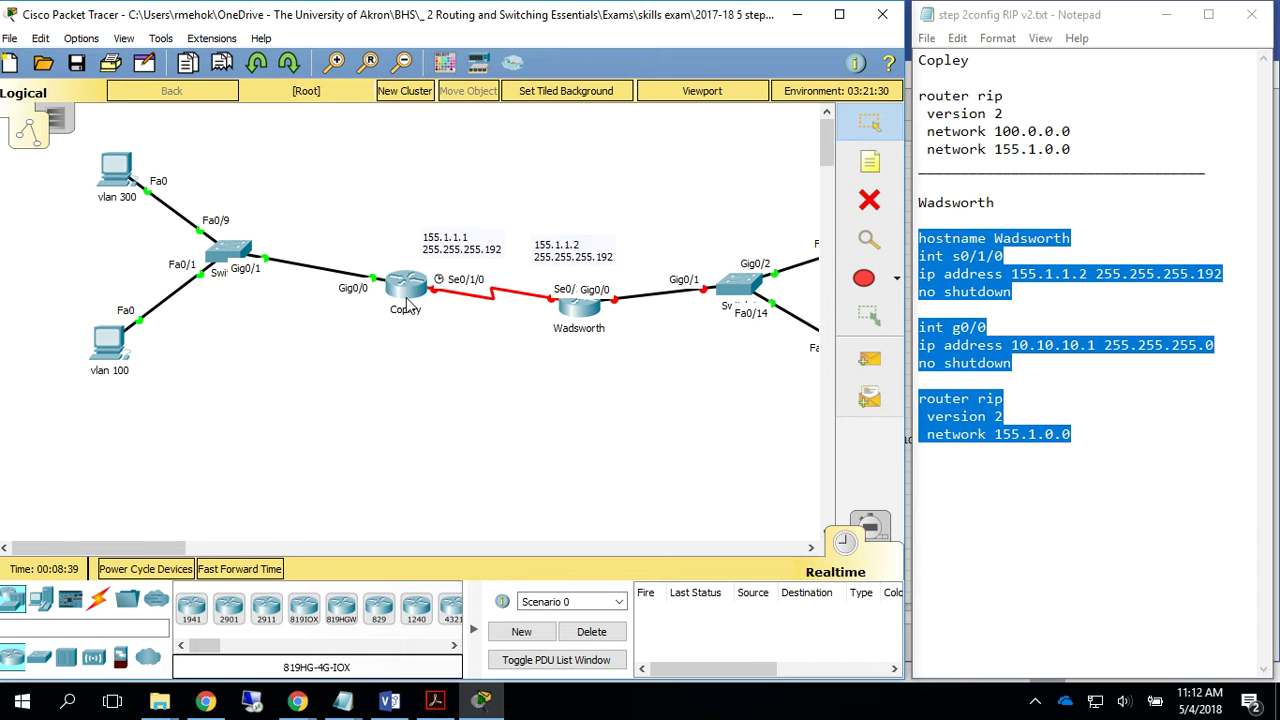
{"action": "mouse_move", "coordinate": [578, 310]}
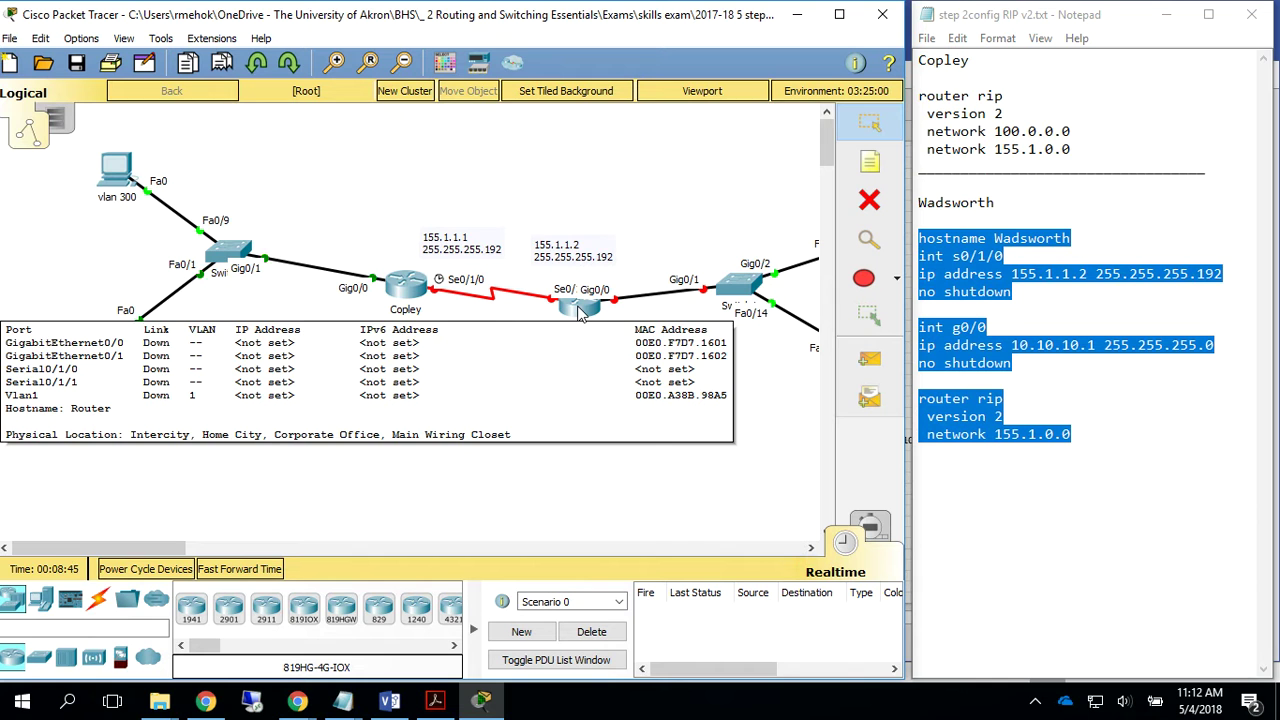
{"action": "key", "text": "alt+Tab"}
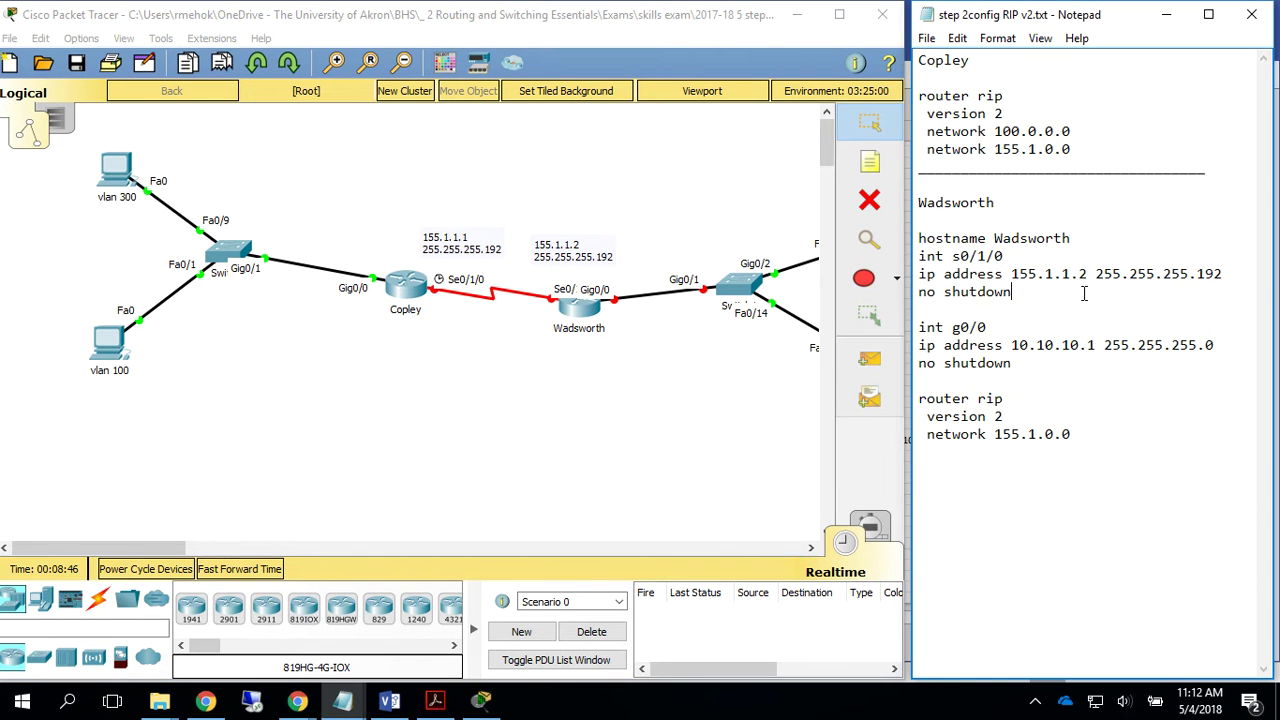
{"action": "left_click", "coordinate": [582, 308]}
{"action": "left_click", "coordinate": [527, 122]}
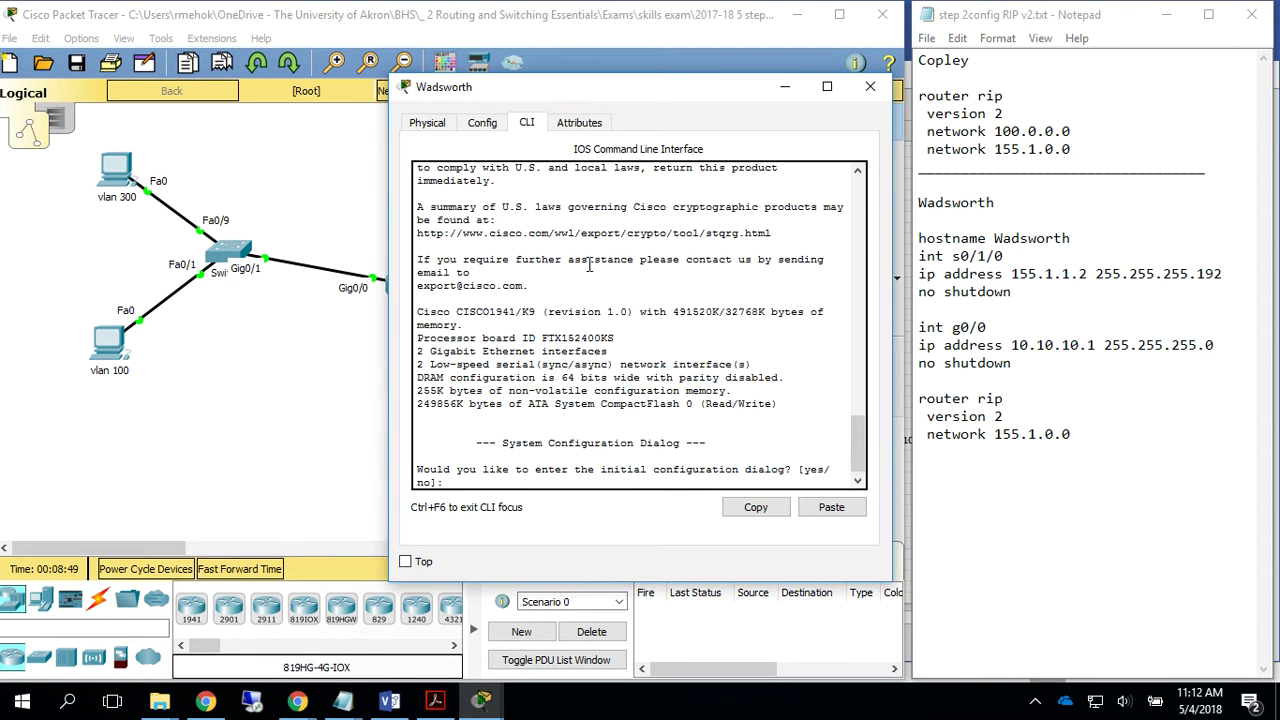
{"action": "key", "text": "Return"}
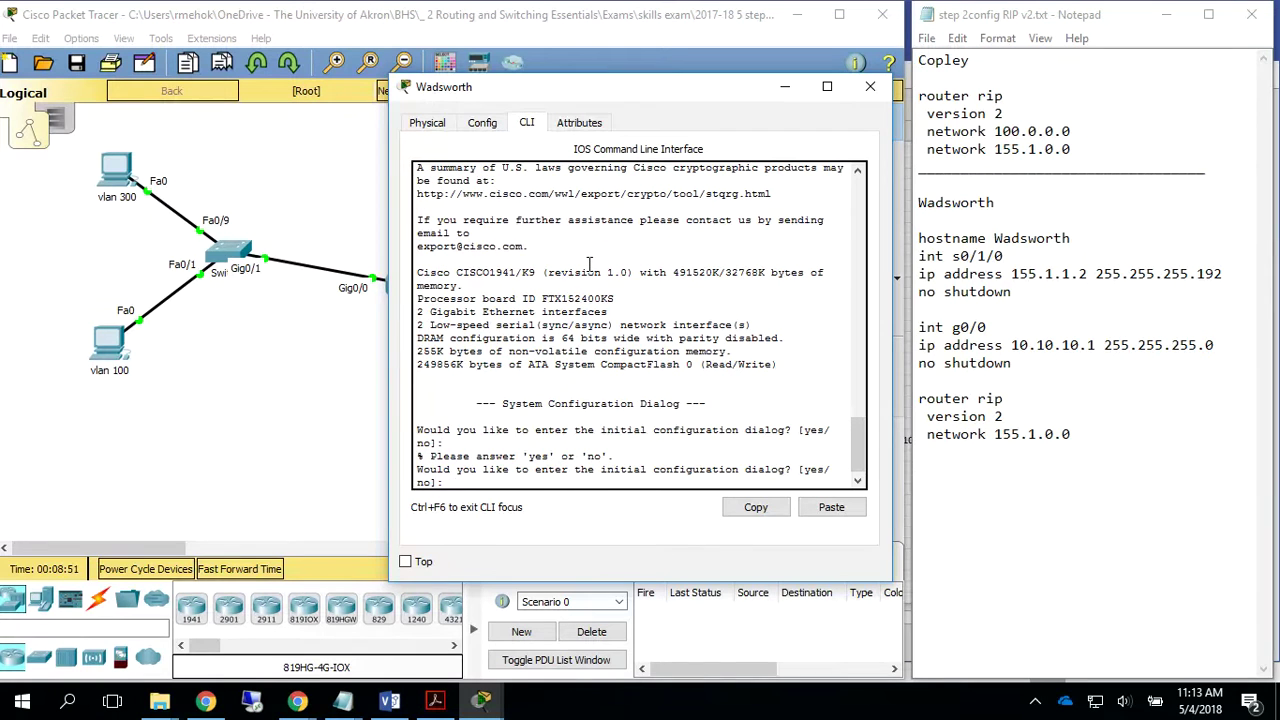
{"action": "type", "text": "no"}
{"action": "key", "text": "Return"}
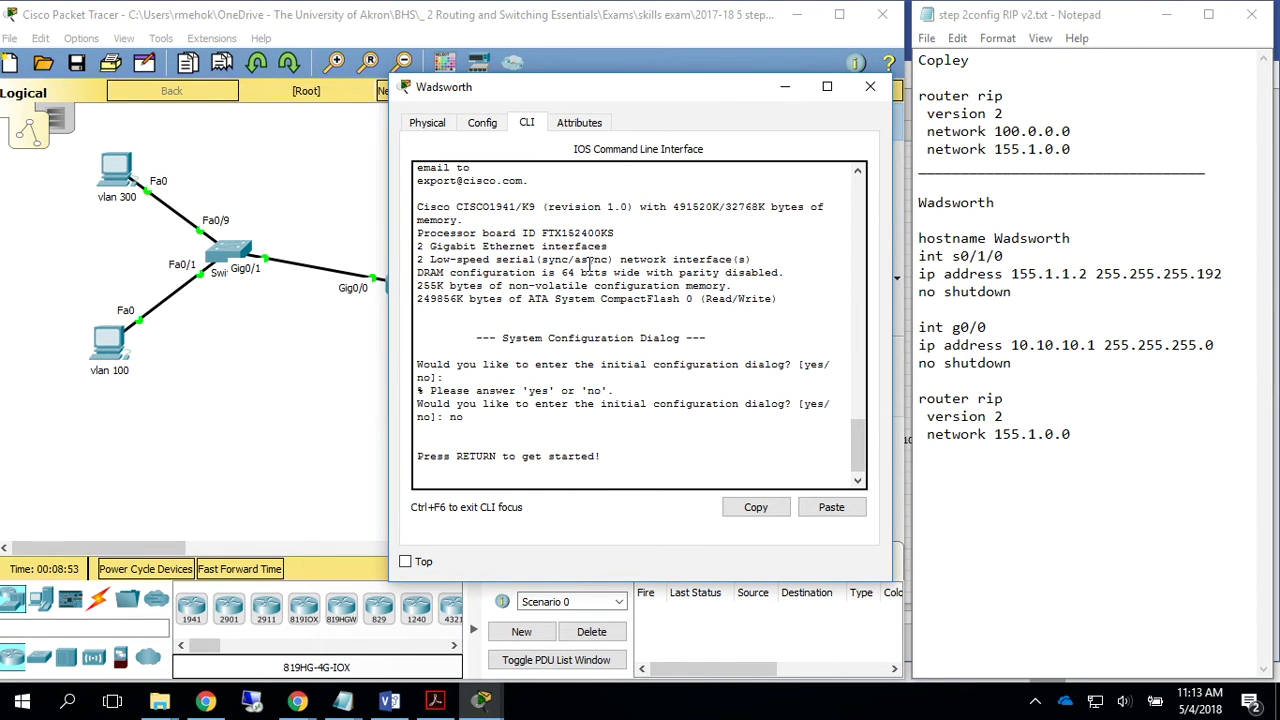
{"action": "key", "text": "Return"}
Enter global configuration mode on the router and set its hostname to Wadsworth
{"action": "type", "text": "en"}
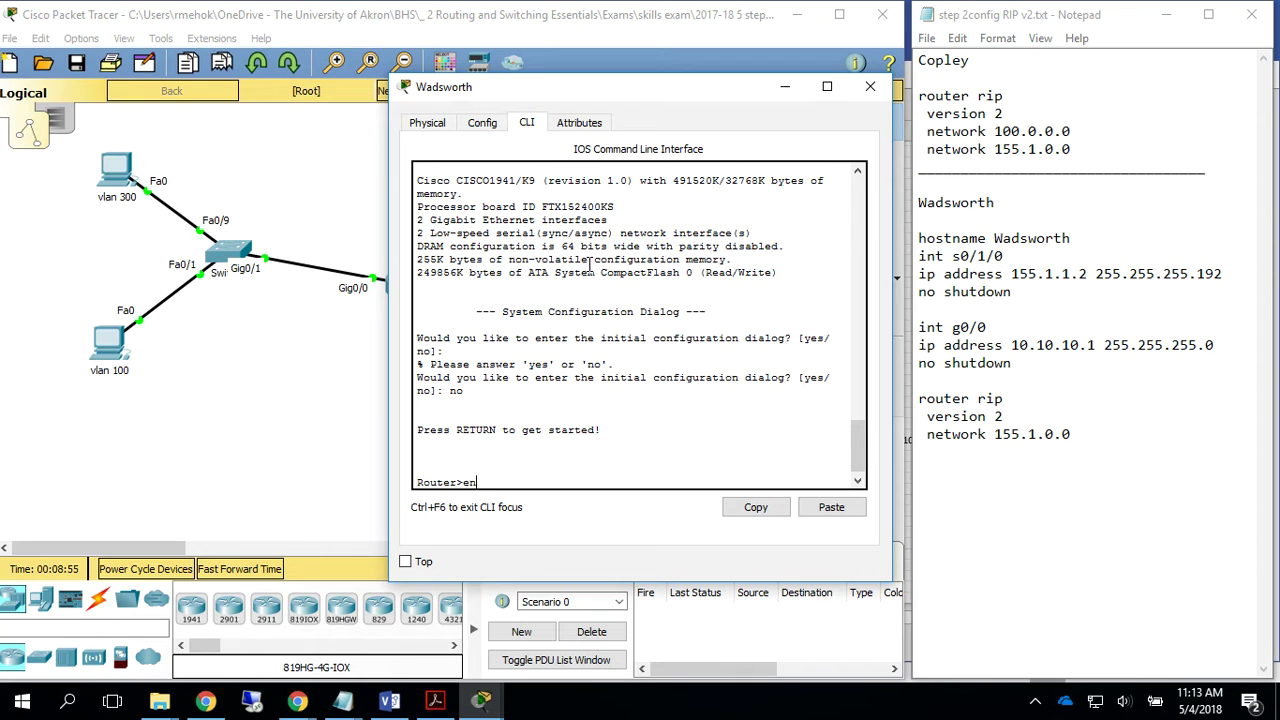
{"action": "key", "text": "Return"}
{"action": "type", "text": "conf t"}
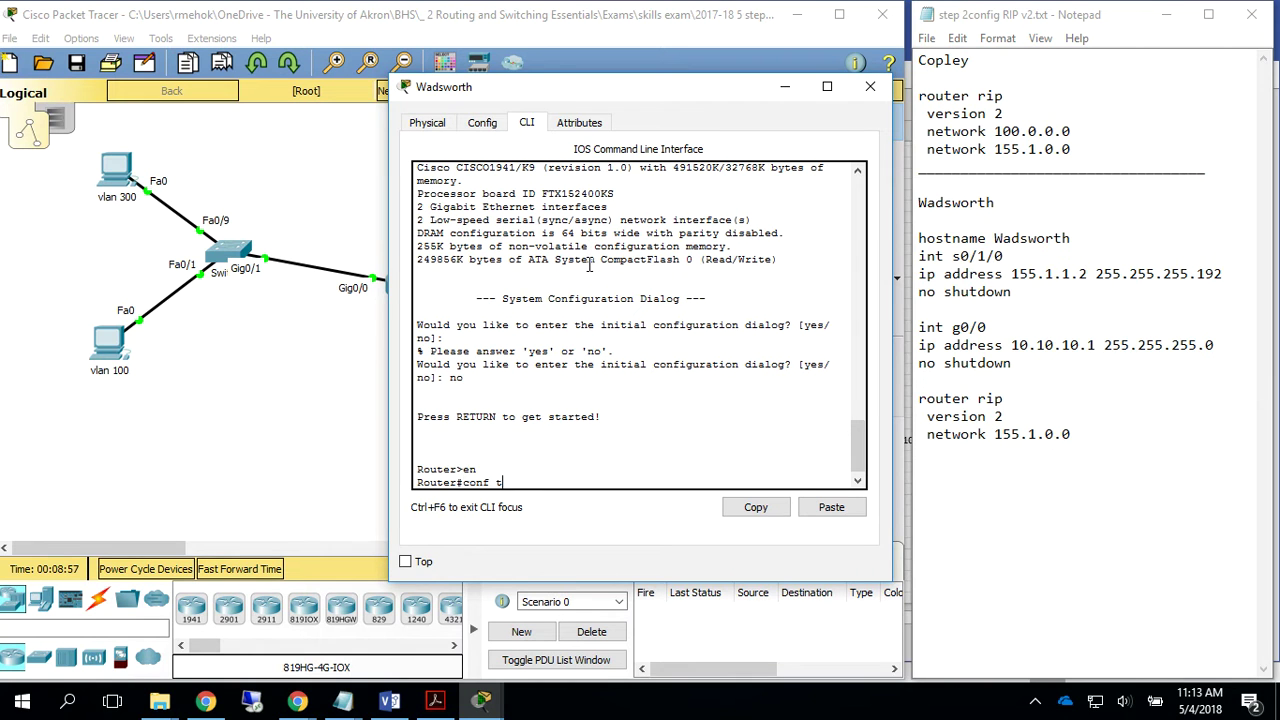
{"action": "key", "text": "Return"}
{"action": "type", "text": "hos"}
{"action": "key", "text": "Tab"}
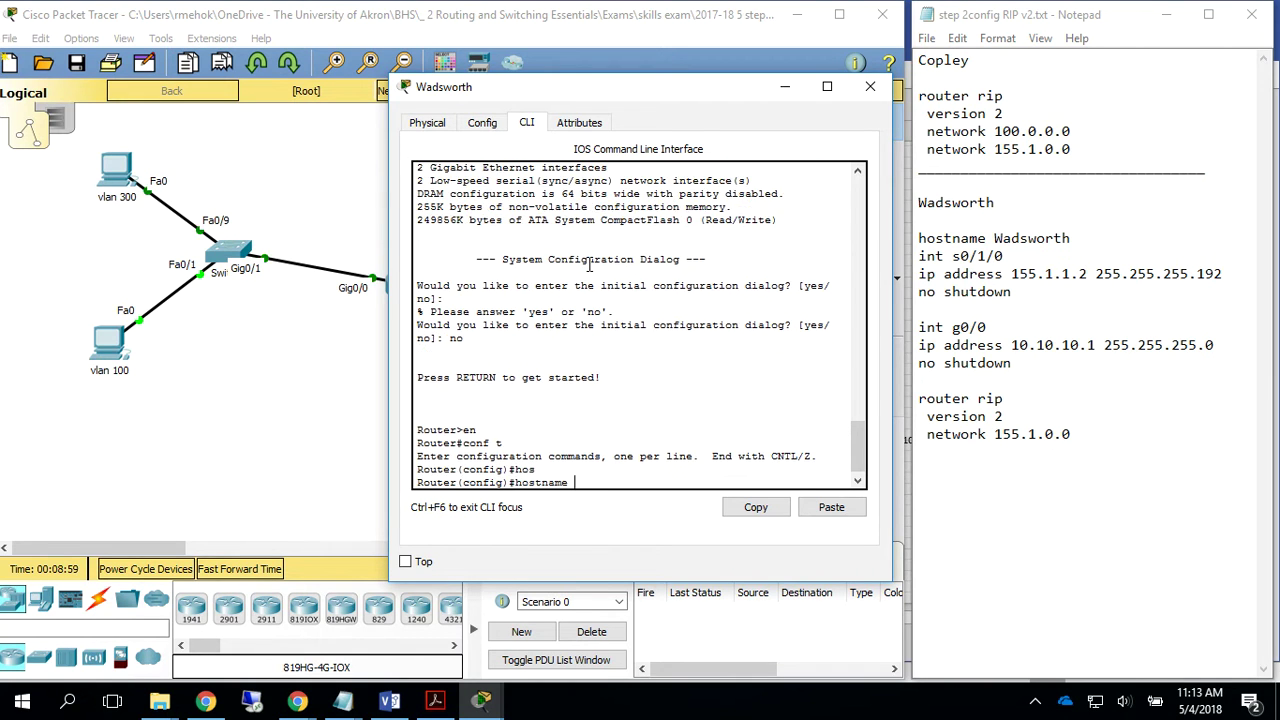
{"action": "type", "text": "Wadsworth"}
{"action": "key", "text": "Return"}
Assign IP address 155.1.1.2 255.255.255.192 to serial interface s0/1/0 and enable it with no shutdown
{"action": "type", "text": "int s0"}
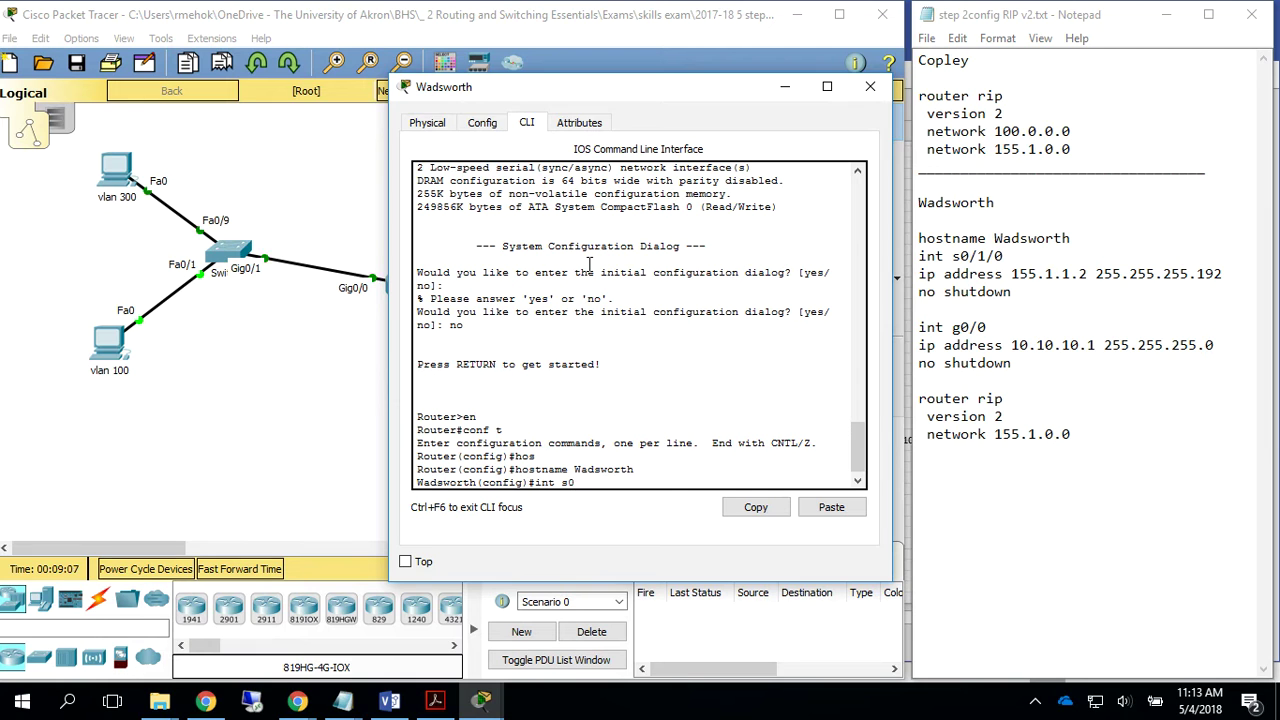
{"action": "type", "text": "/1/0"}
{"action": "key", "text": "Return"}
{"action": "type", "text": "ip ad"}
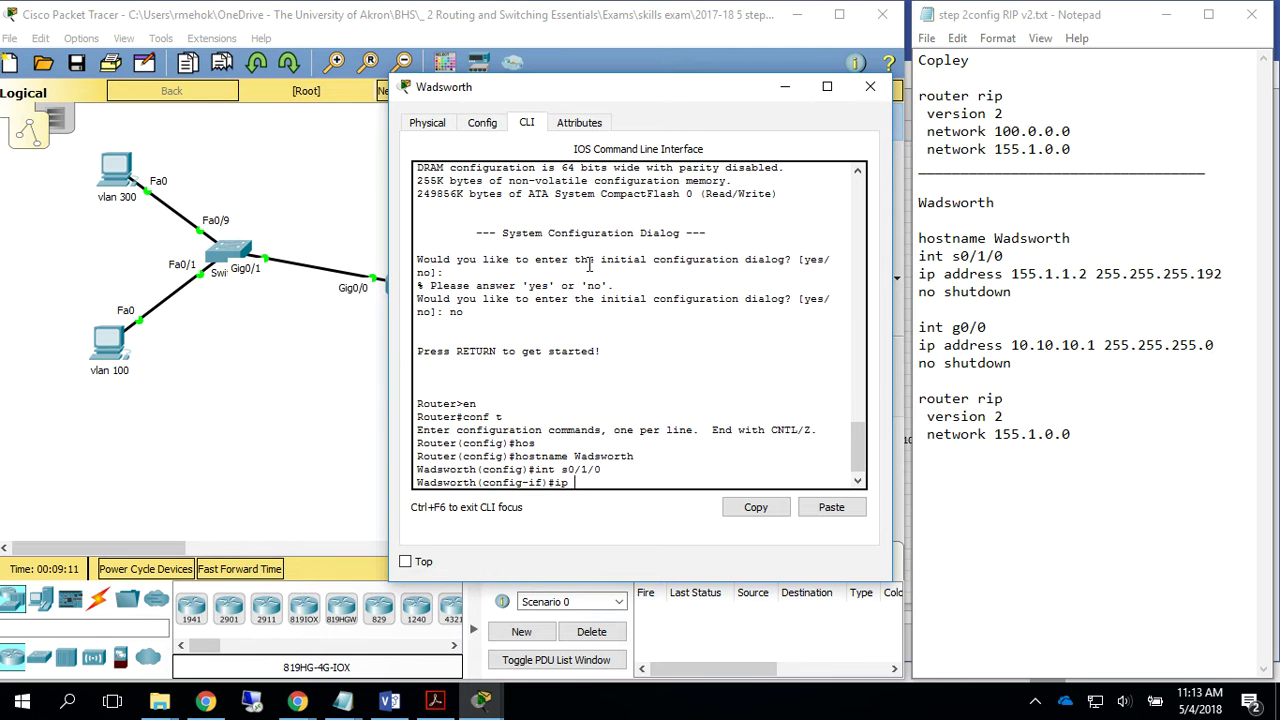
{"action": "key", "text": "Tab"}
{"action": "type", "text": "155."}
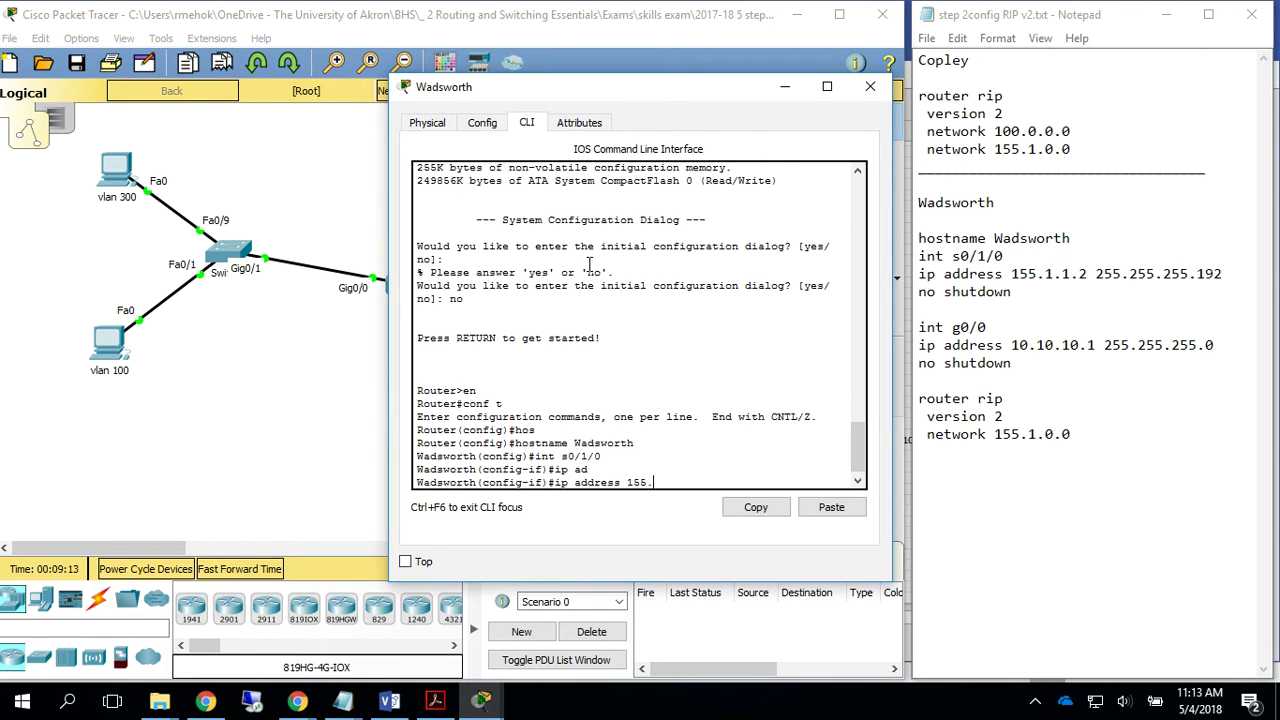
{"action": "type", "text": "1.1.2 255.255.255.192"}
{"action": "key", "text": "Return"}
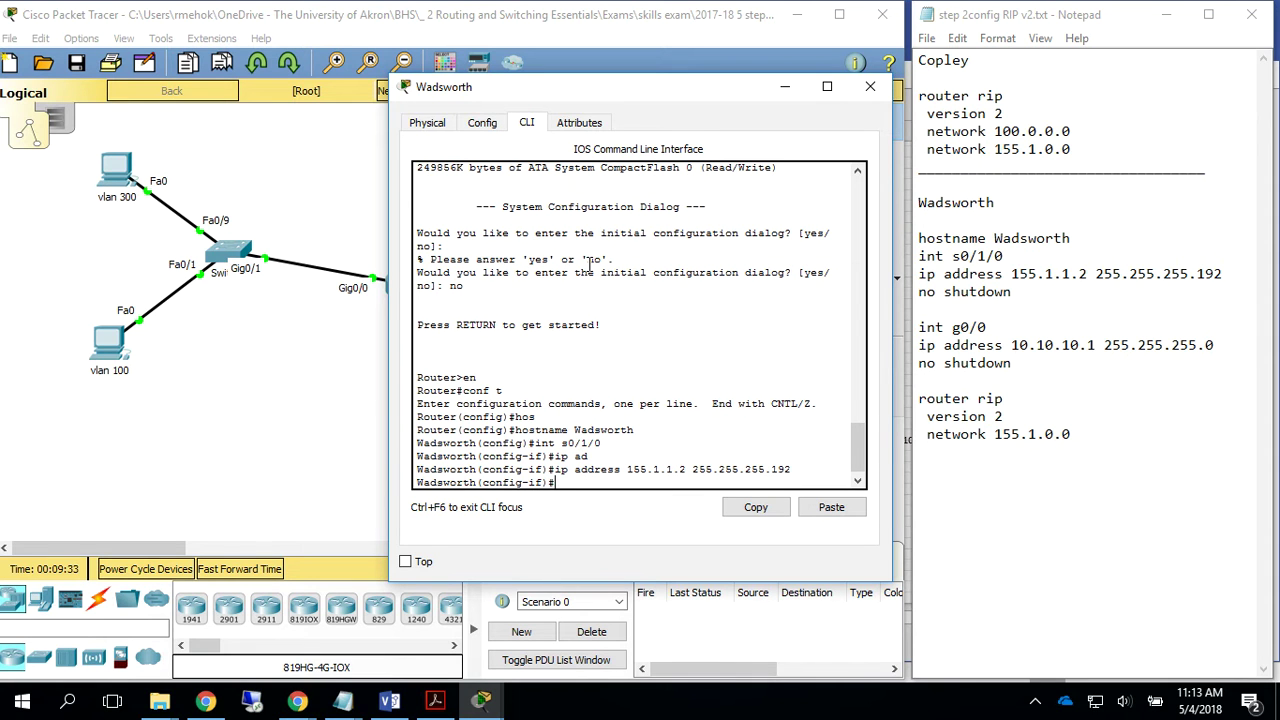
{"action": "type", "text": "no sh"}
{"action": "key", "text": "Return"}
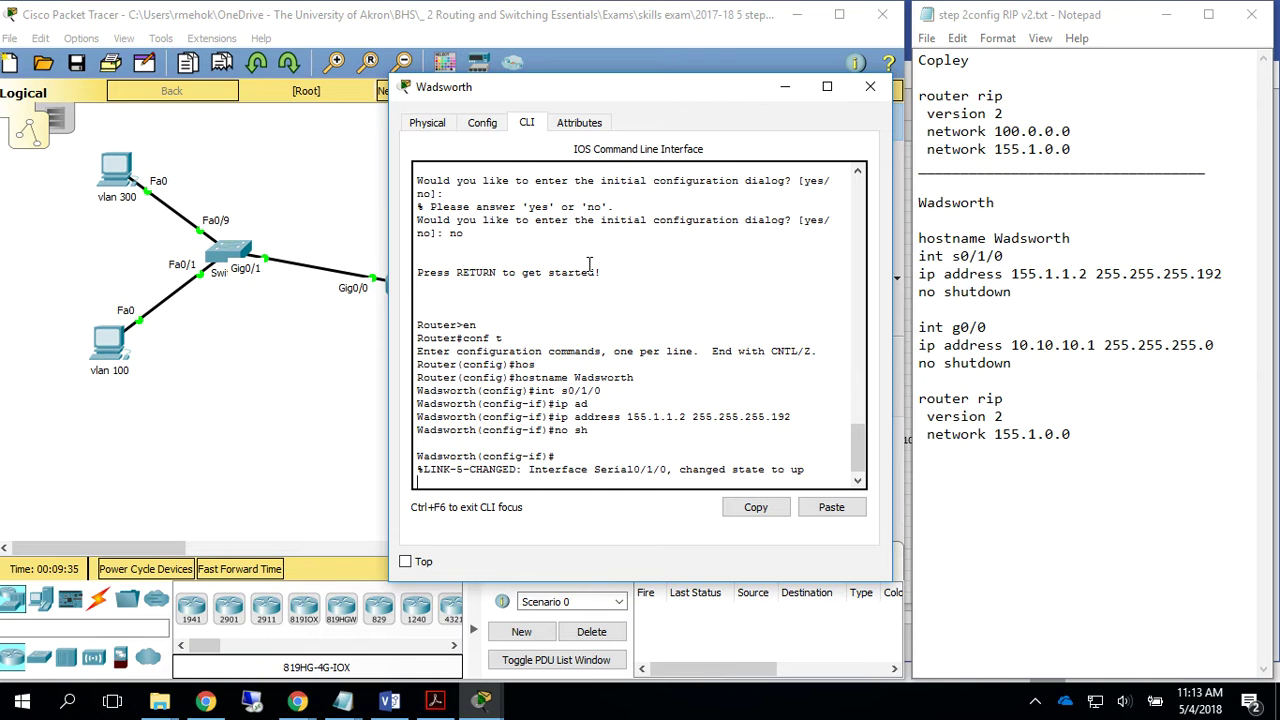
{"action": "key", "text": "Return"}
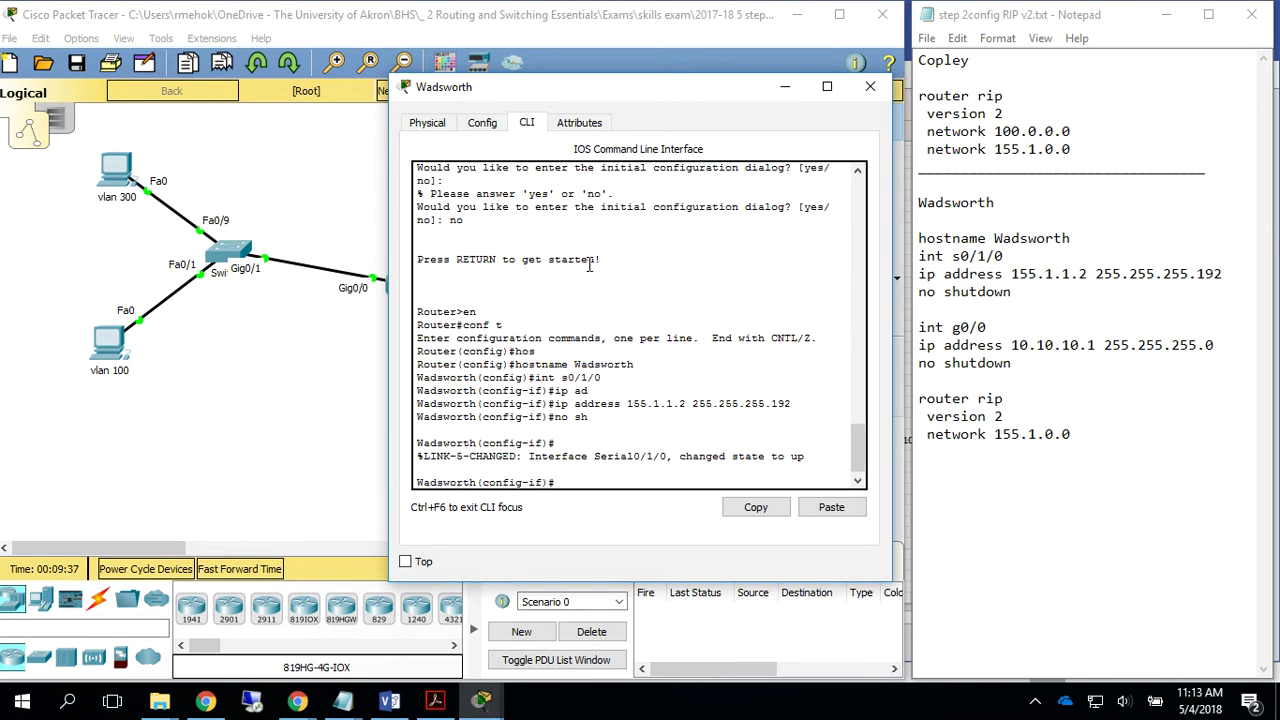
Assign IP address 10.10.10.1 with mask 255.255.255.0 to interface g0/0
{"action": "type", "text": "int g0/0"}
{"action": "key", "text": "Return"}
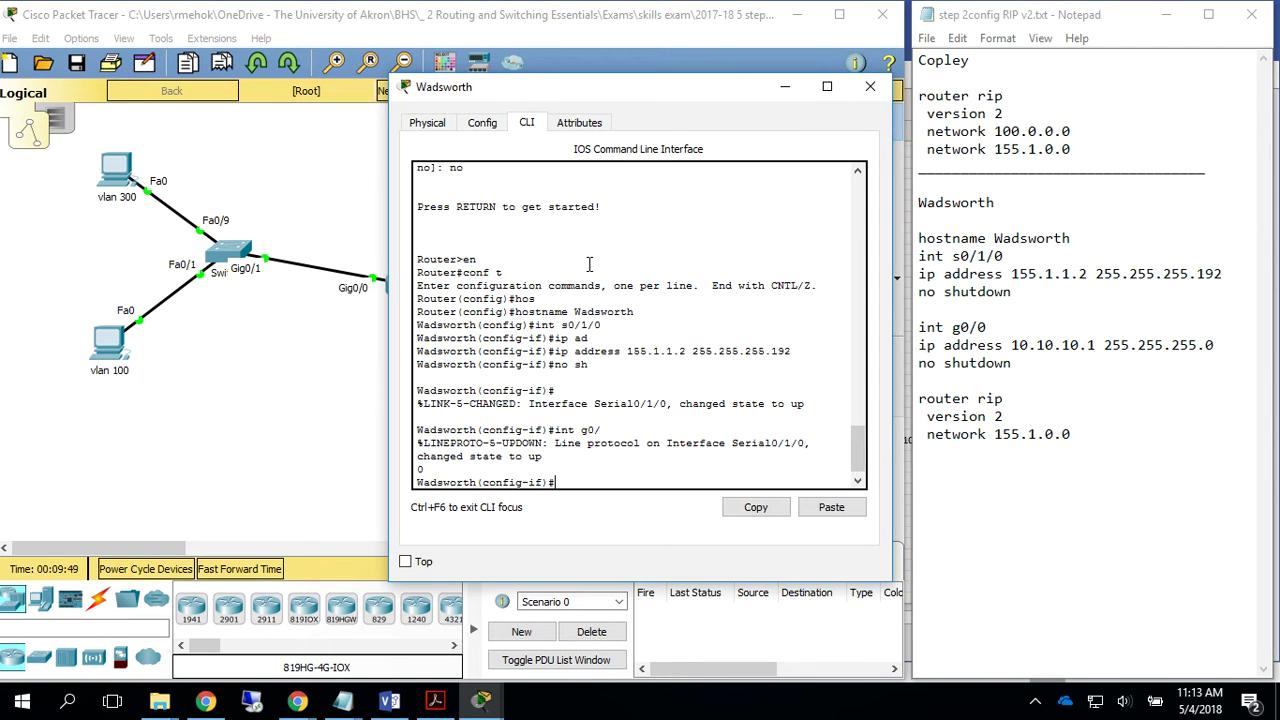
{"action": "type", "text": "ip add"}
{"action": "key", "text": "Tab"}
{"action": "type", "text": "10.10.10"}
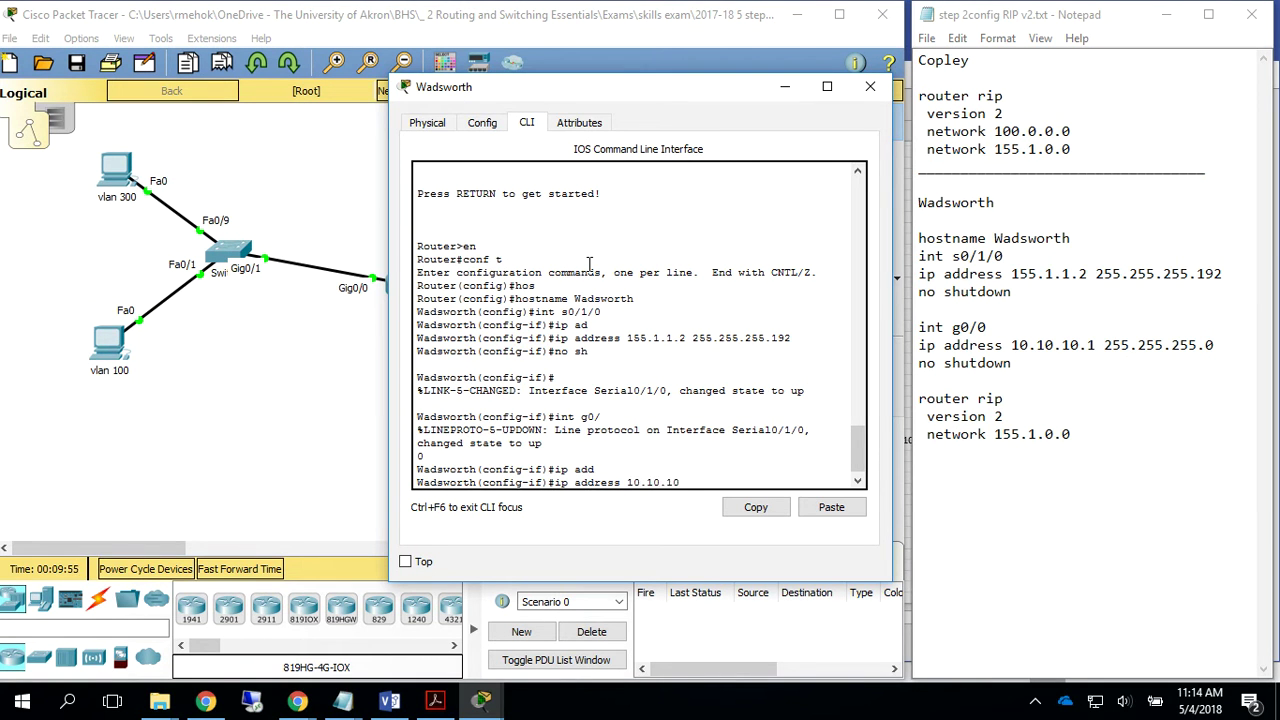
{"action": "type", "text": ".1 255.255.255.0"}
{"action": "key", "text": "Return"}
Try to enable interface g0/0 with the no shutdown command
{"action": "type", "text": "no h"}
{"action": "key", "text": "Return"}
{"action": "type", "text": "no shu"}
{"action": "key", "text": "Return"}
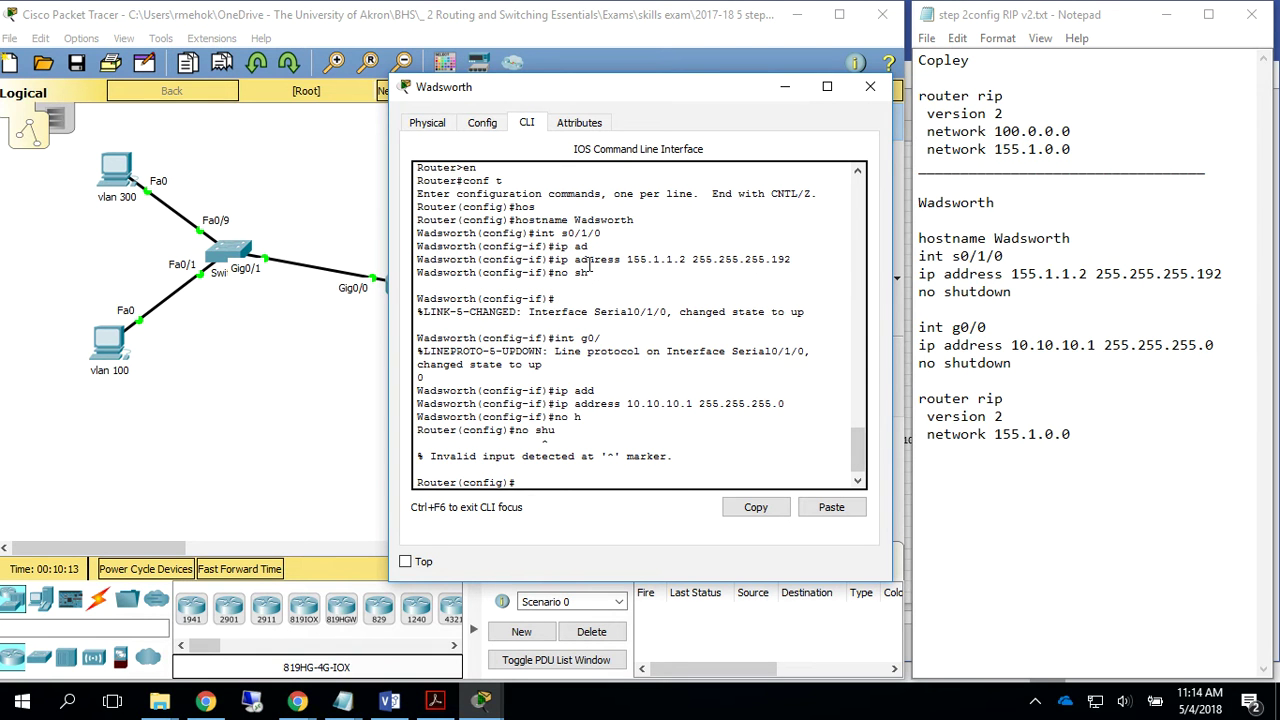
{"action": "left_click_drag", "start_coordinate": [631, 91], "coordinate": [357, 147]}
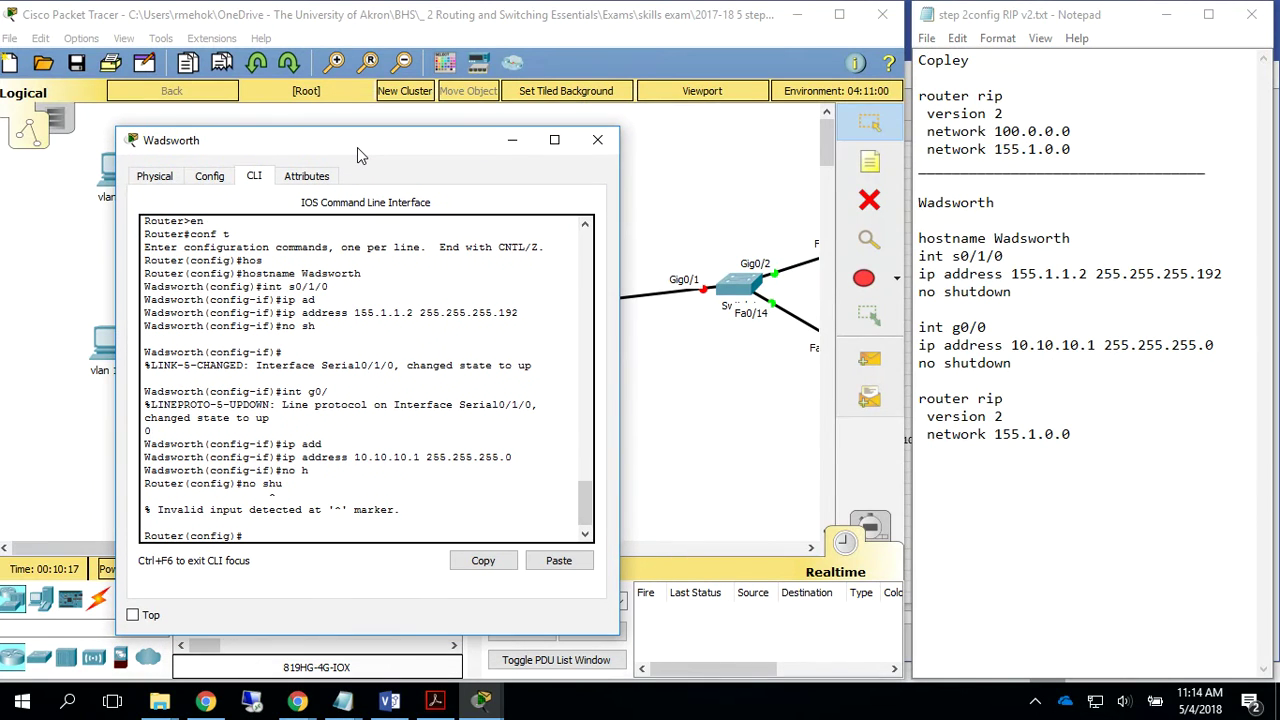
{"action": "type", "text": "no shu"}
{"action": "key", "text": "Tab"}
{"action": "key", "text": "Return"}
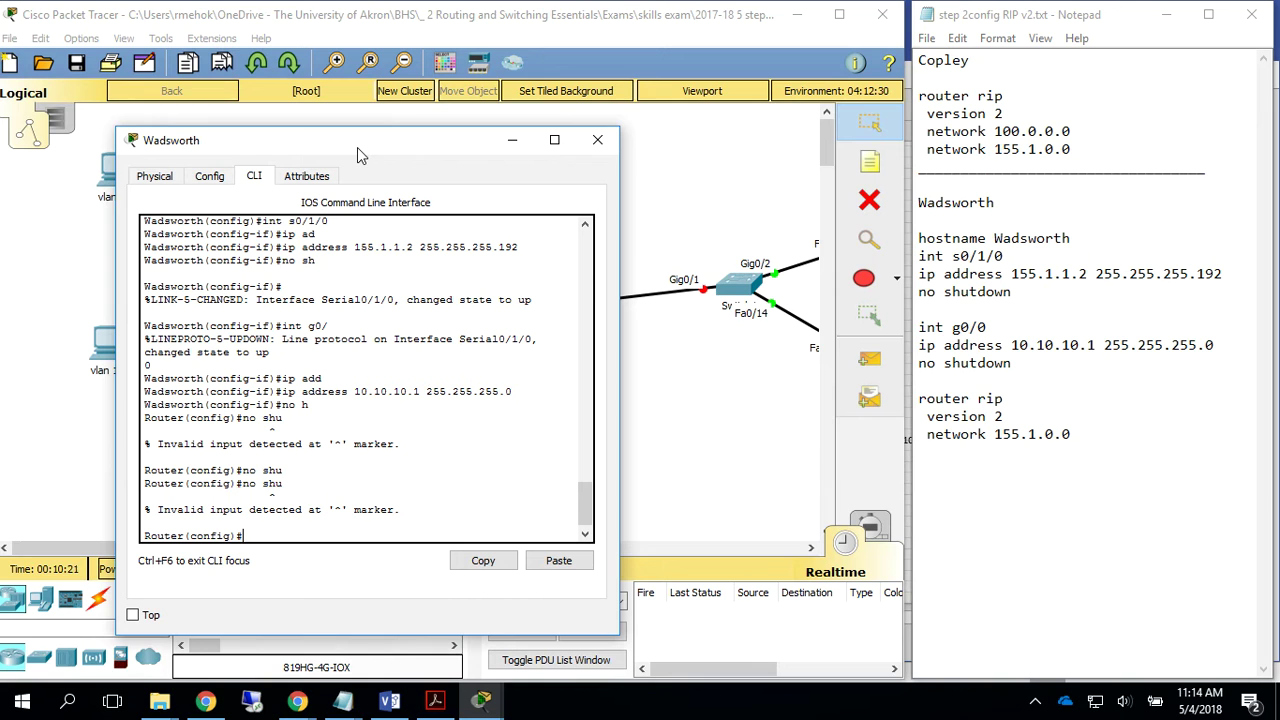
Return to interface g0/0 configuration and enable the interface with no shutdown
{"action": "type", "text": "int"}
{"action": "type", "text": "g0/0"}
{"action": "key", "text": "Return"}
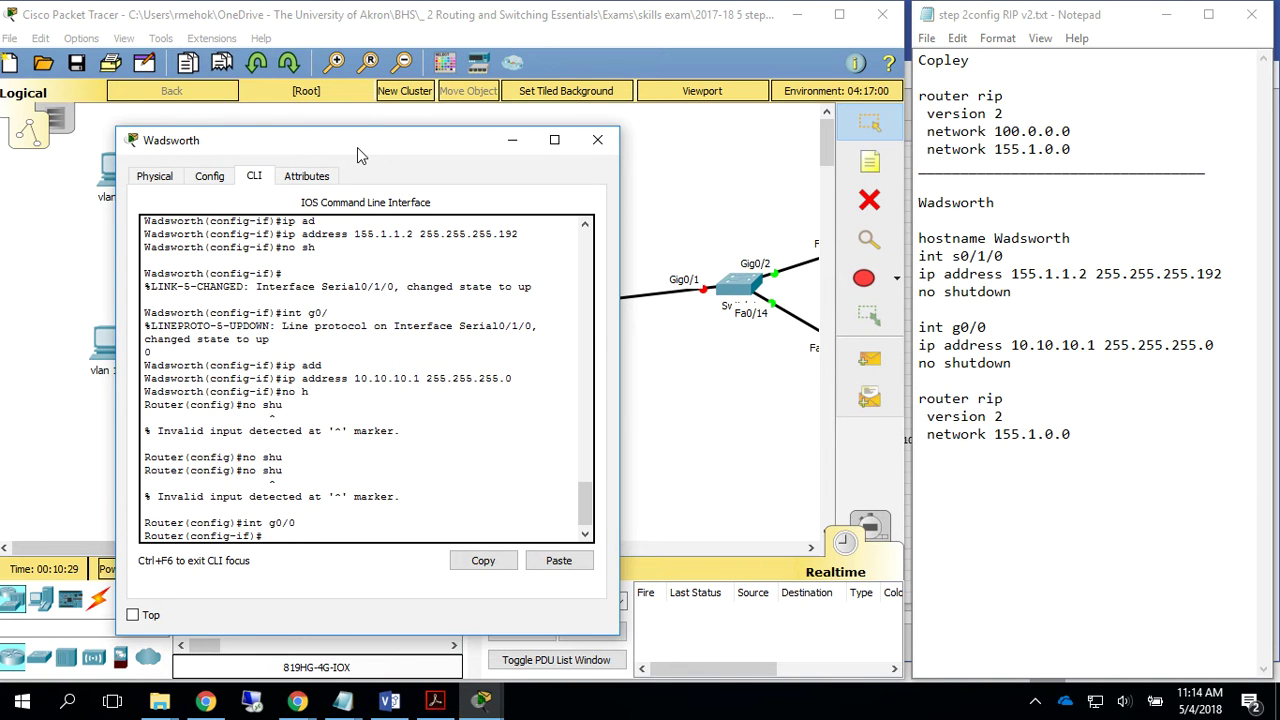
{"action": "type", "text": "no shu"}
{"action": "key", "text": "Return"}
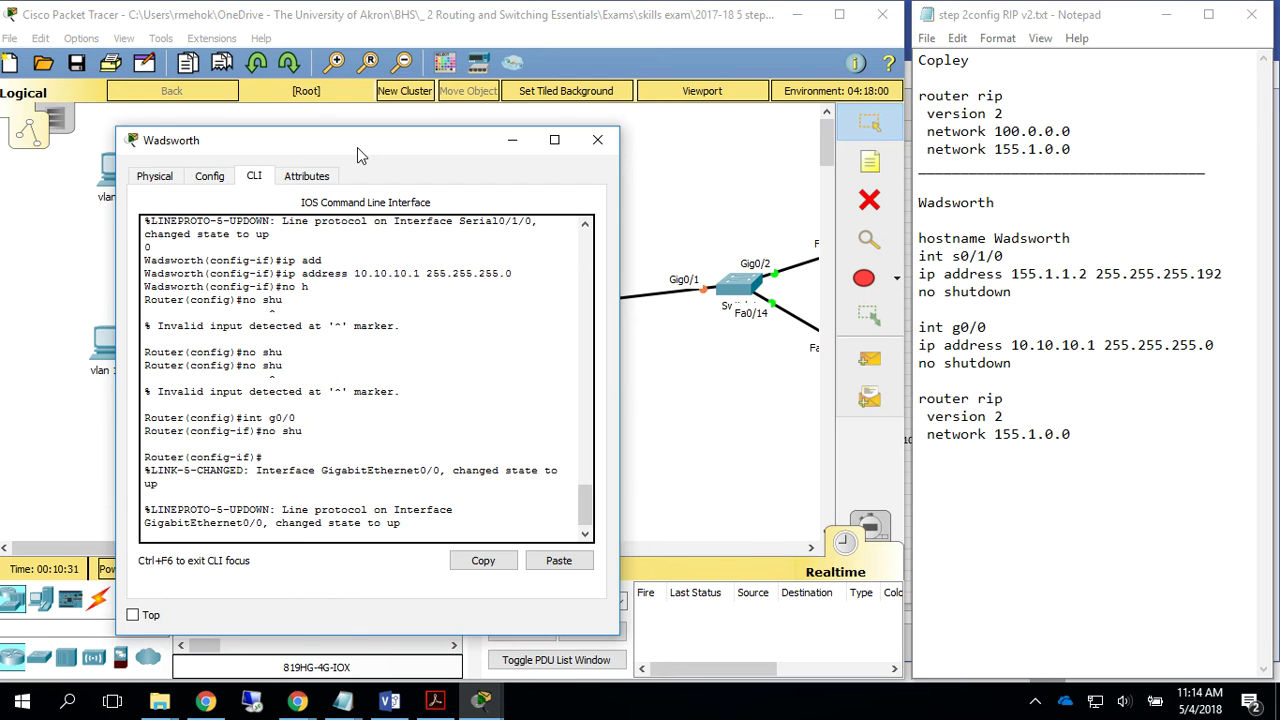
Fast-forward the simulation time in the topology and reopen the Wadsworth router's command line
{"action": "left_click", "coordinate": [511, 140]}
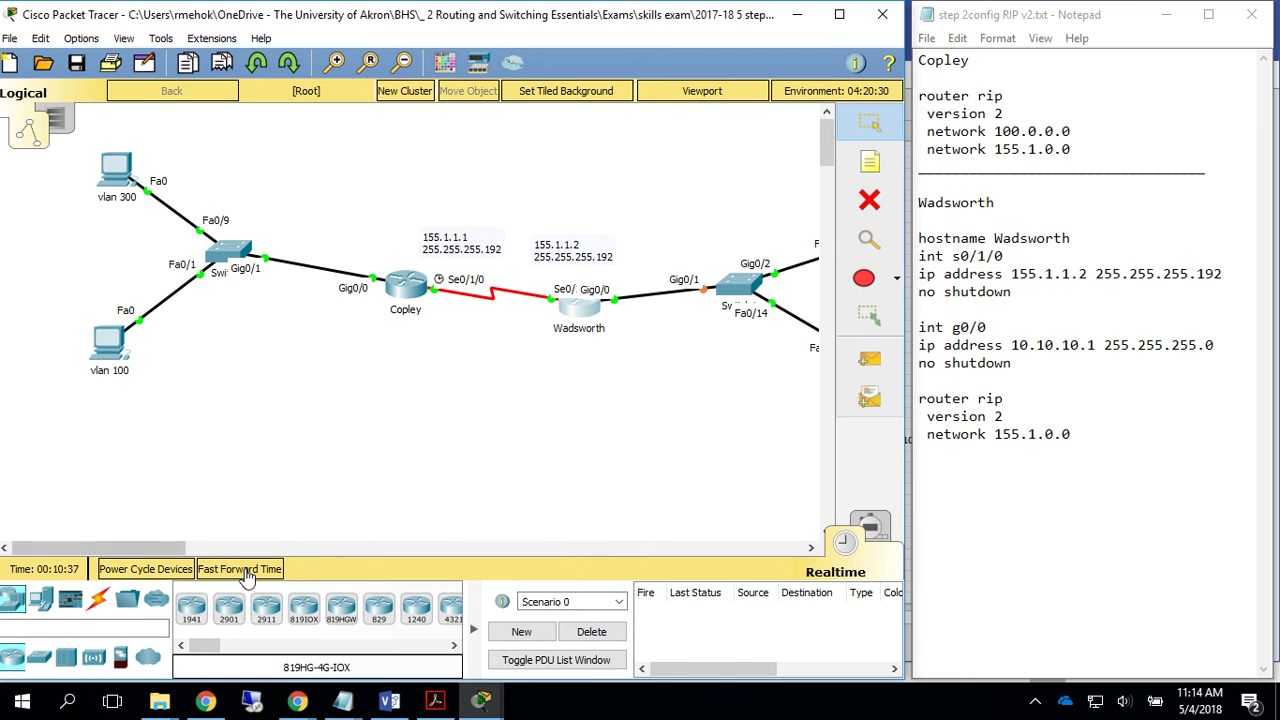
{"action": "left_click", "coordinate": [247, 572]}
{"action": "left_click", "coordinate": [567, 318]}
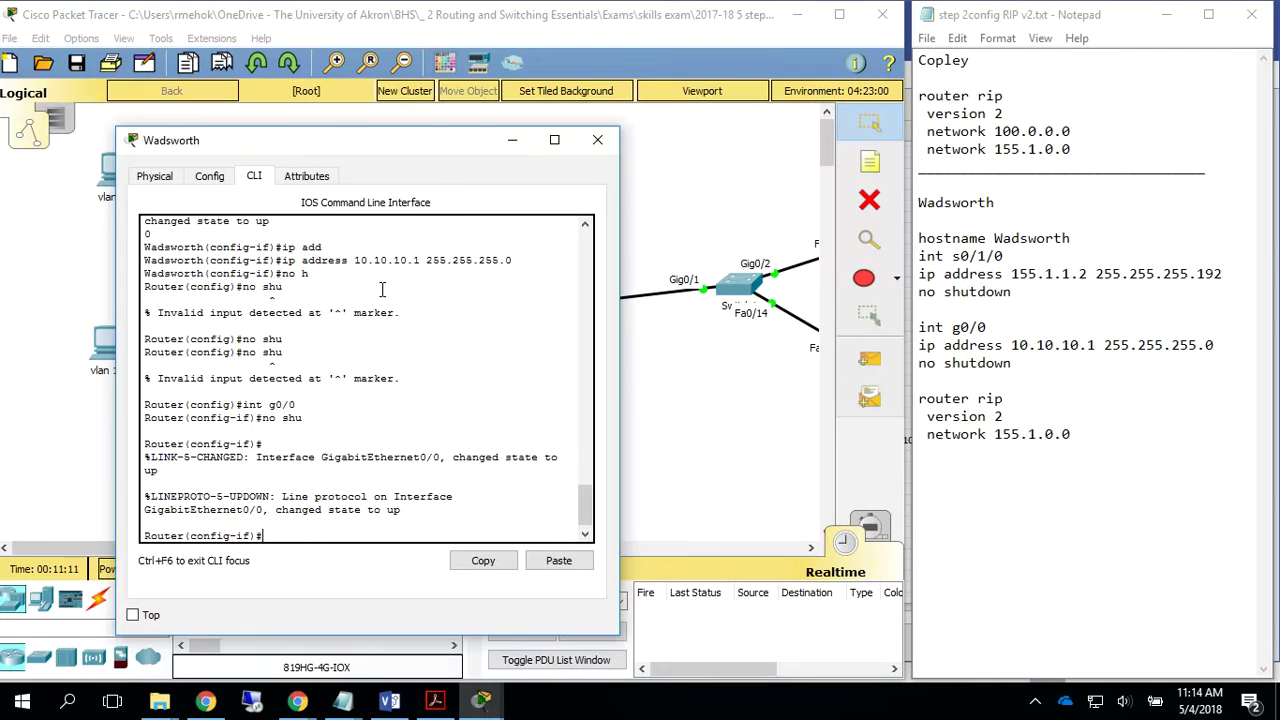
{"action": "type", "text": "rout"}
{"action": "key", "text": "Tab"}
{"action": "type", "text": "rip"}
{"action": "key", "text": "Tab"}
{"action": "key", "text": "BackSpace"}
{"action": "key", "text": "BackSpace"}
{"action": "key", "text": "BackSpace"}
{"action": "key", "text": "BackSpace"}
{"action": "key", "text": "BackSpace"}
{"action": "key", "text": "BackSpace"}
{"action": "key", "text": "BackSpace"}
{"action": "key", "text": "BackSpace"}
Leave interface configuration mode, enable RIP routing and set it to version 2
{"action": "type", "text": "exit"}
{"action": "key", "text": "Return"}
{"action": "type", "text": "rou"}
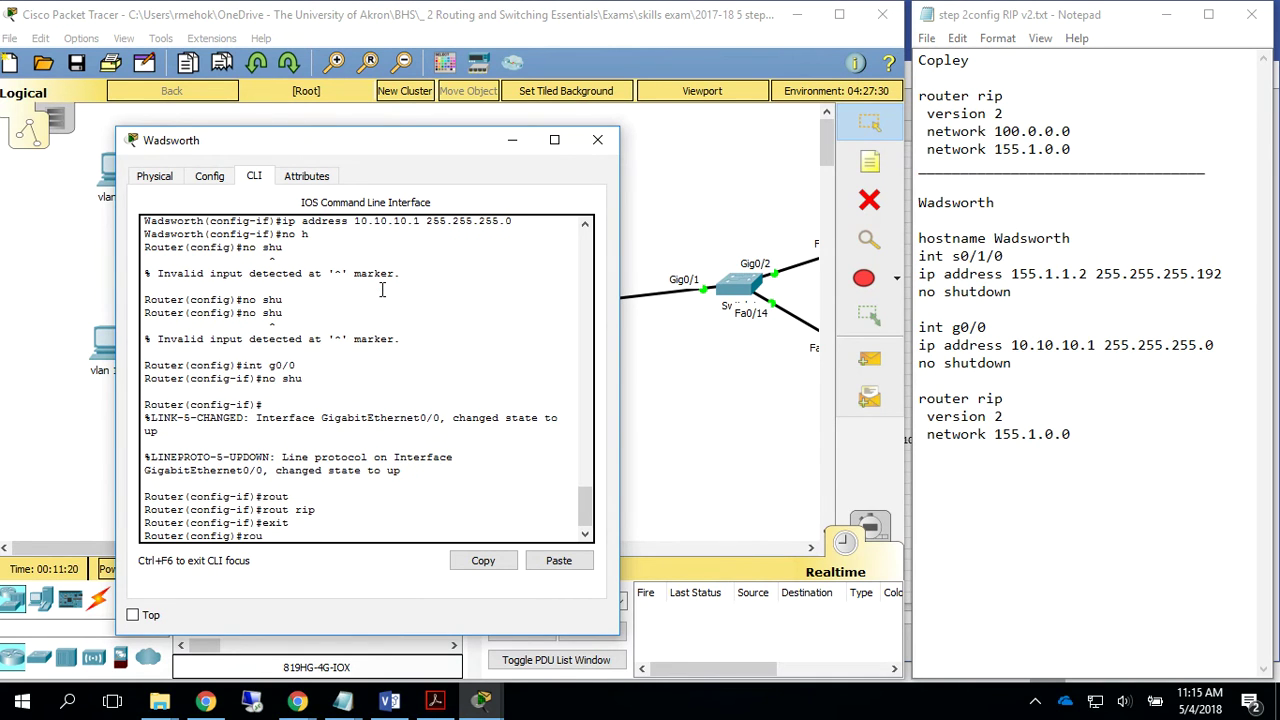
{"action": "key", "text": "Tab"}
{"action": "type", "text": "r"}
{"action": "key", "text": "Tab"}
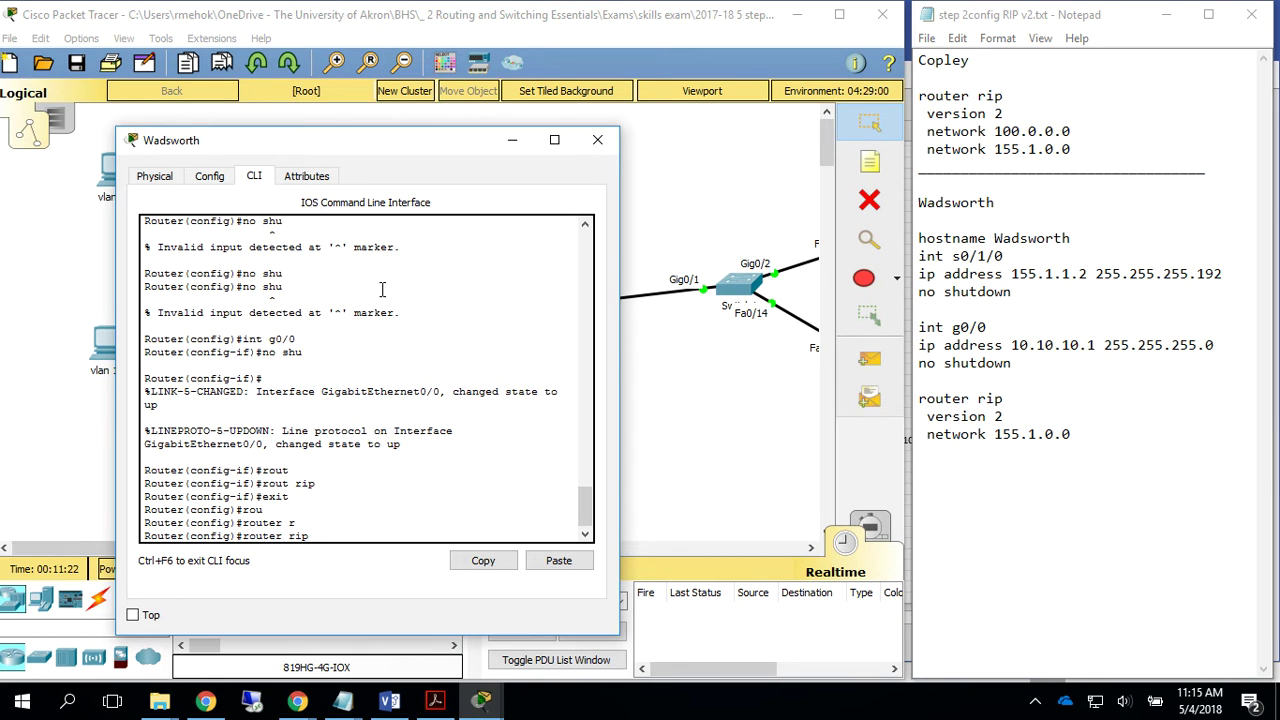
{"action": "key", "text": "Return"}
{"action": "type", "text": "version 2"}
{"action": "key", "text": "Tab"}
{"action": "type", "text": "2"}
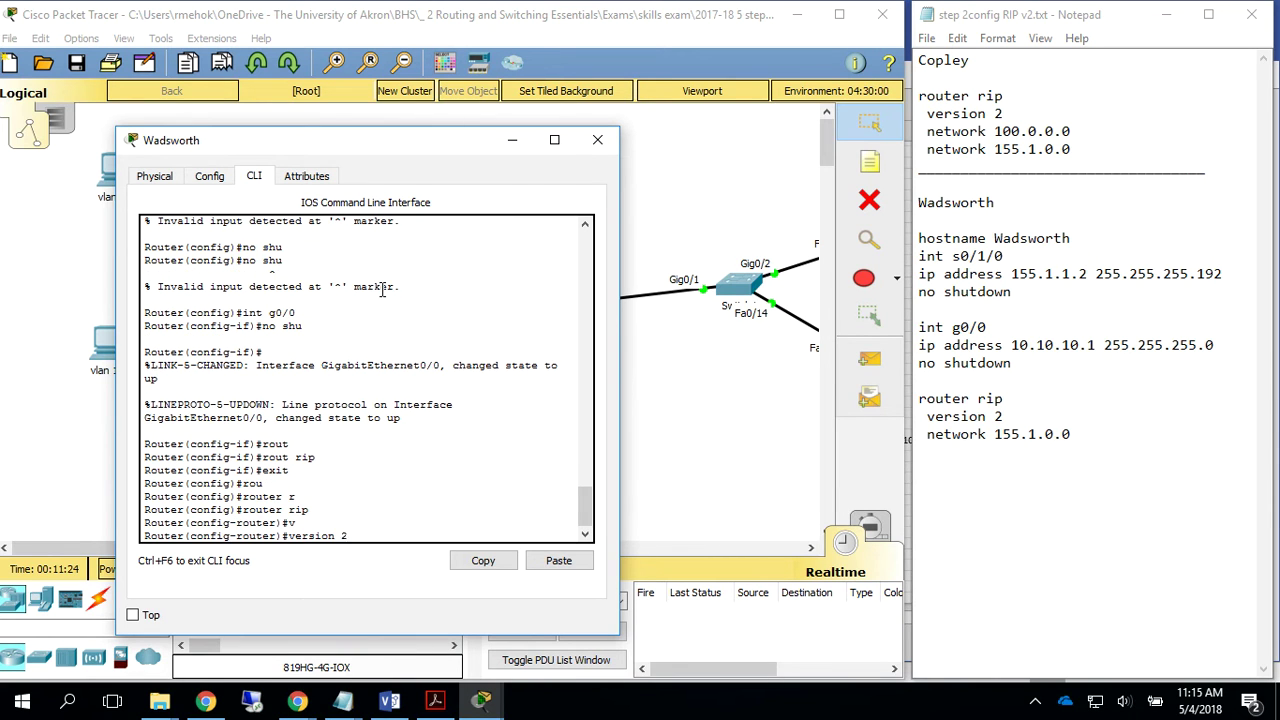
{"action": "key", "text": "Return"}
Add network 155.1.0.0 to the router's RIP configuration
{"action": "type", "text": "ne"}
{"action": "key", "text": "Tab"}
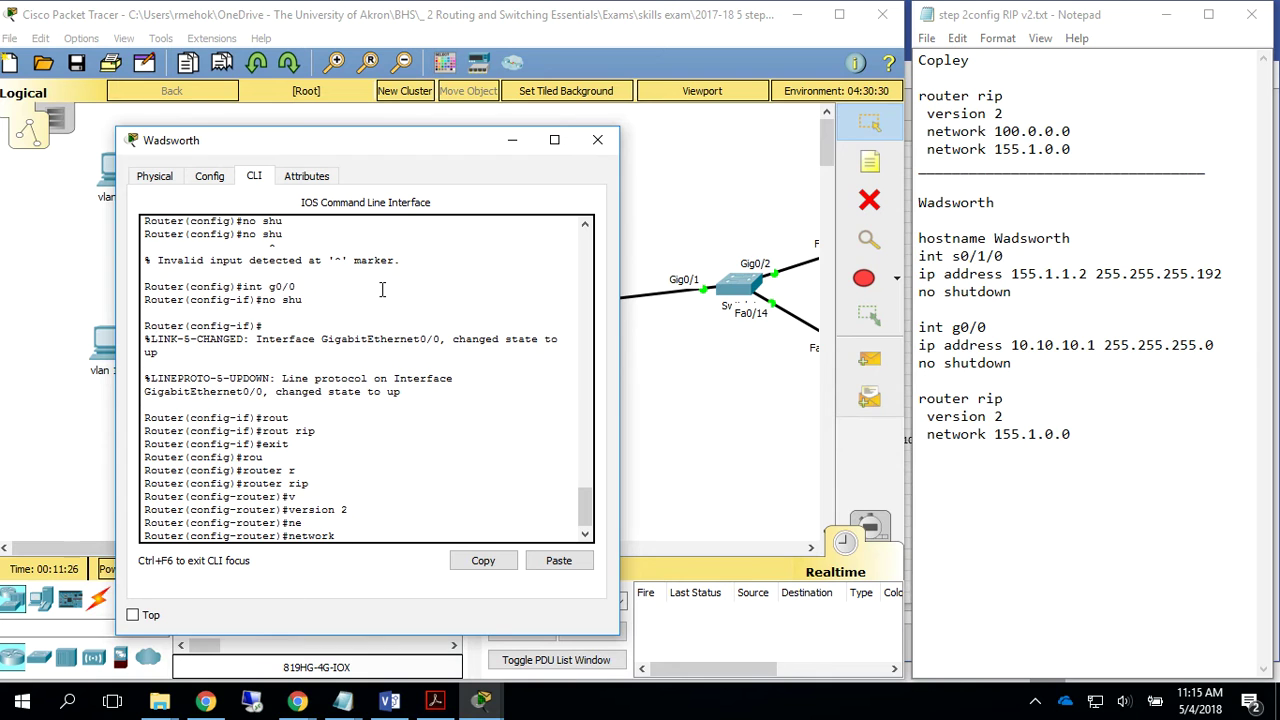
{"action": "type", "text": "155.1.1."}
{"action": "key", "text": "BackSpace"}
{"action": "type", "text": "0.0"}
{"action": "key", "text": "Return"}
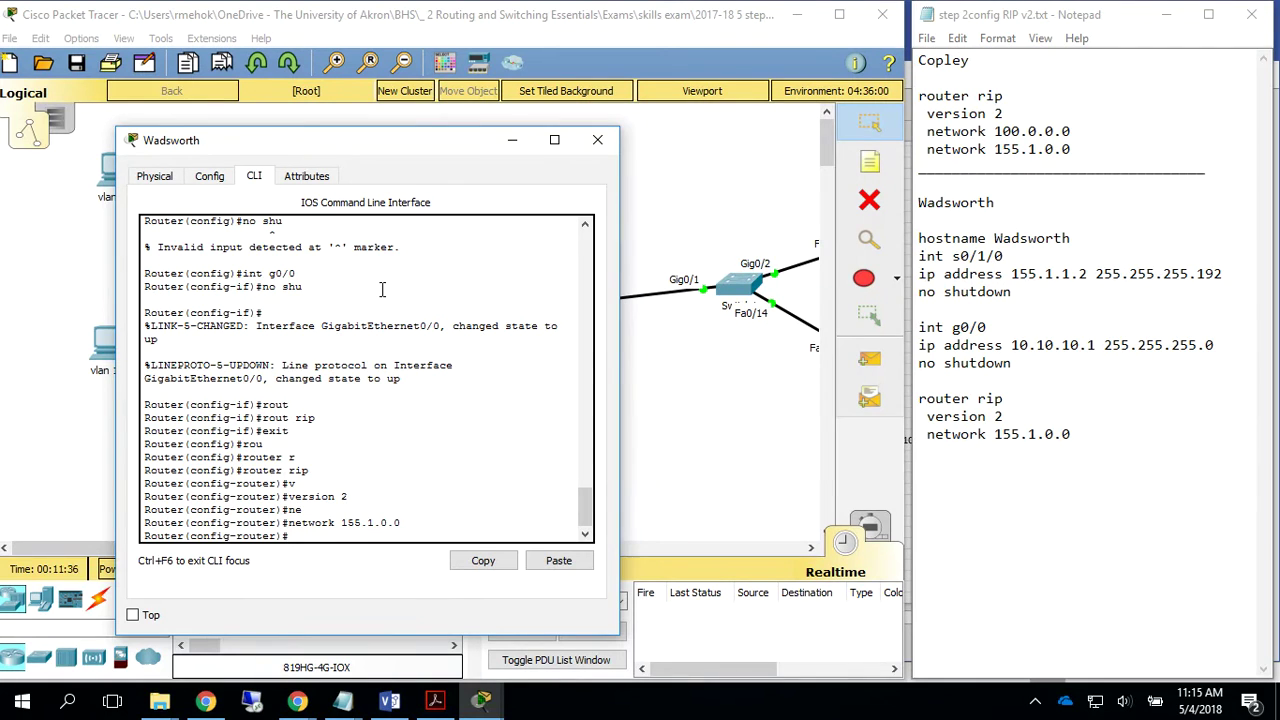
Highlight the g0/0 address in the Notepad configuration notes and close the Wadsworth router window
{"action": "left_click_drag", "start_coordinate": [960, 345], "coordinate": [1112, 345]}
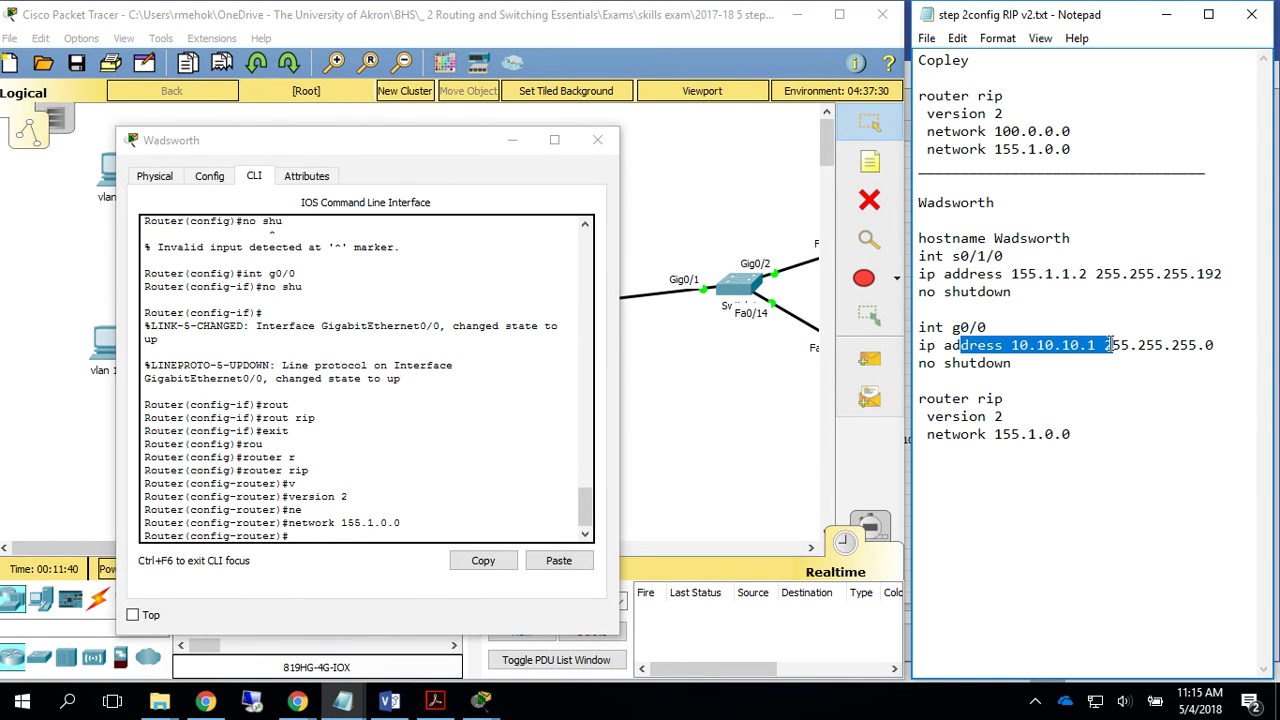
{"action": "left_click", "coordinate": [1110, 345]}
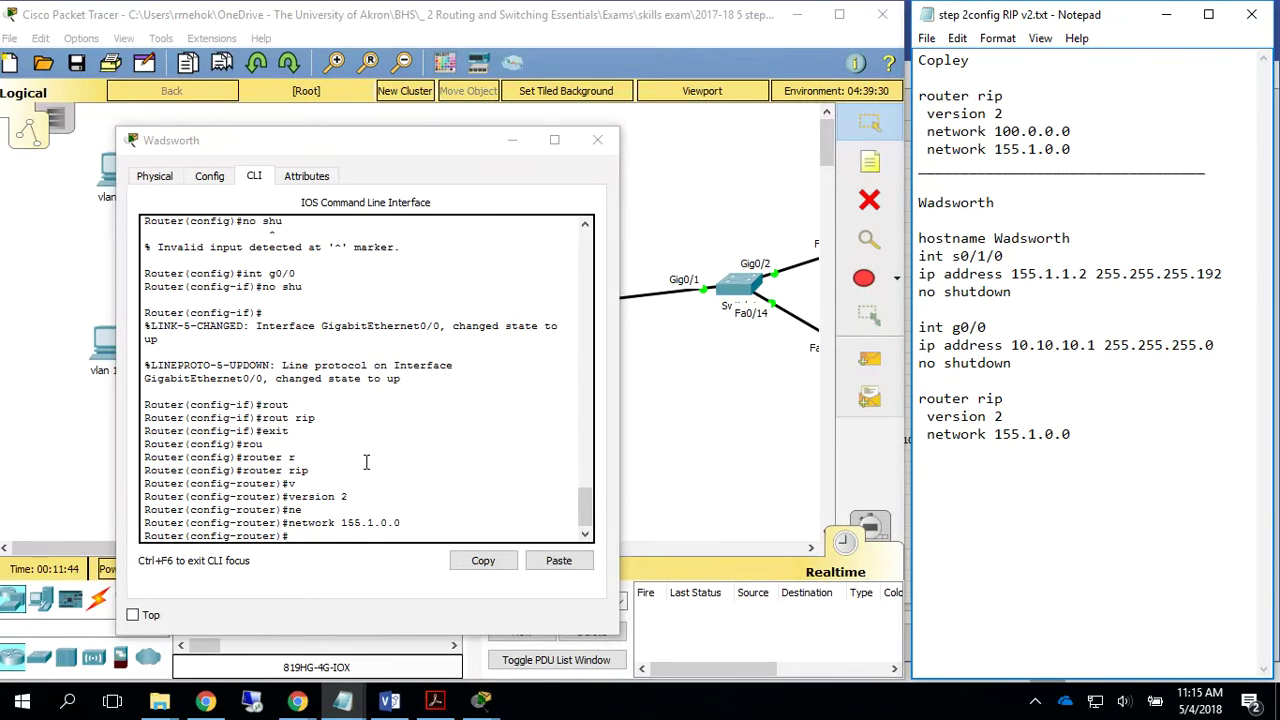
{"action": "left_click", "coordinate": [598, 141]}
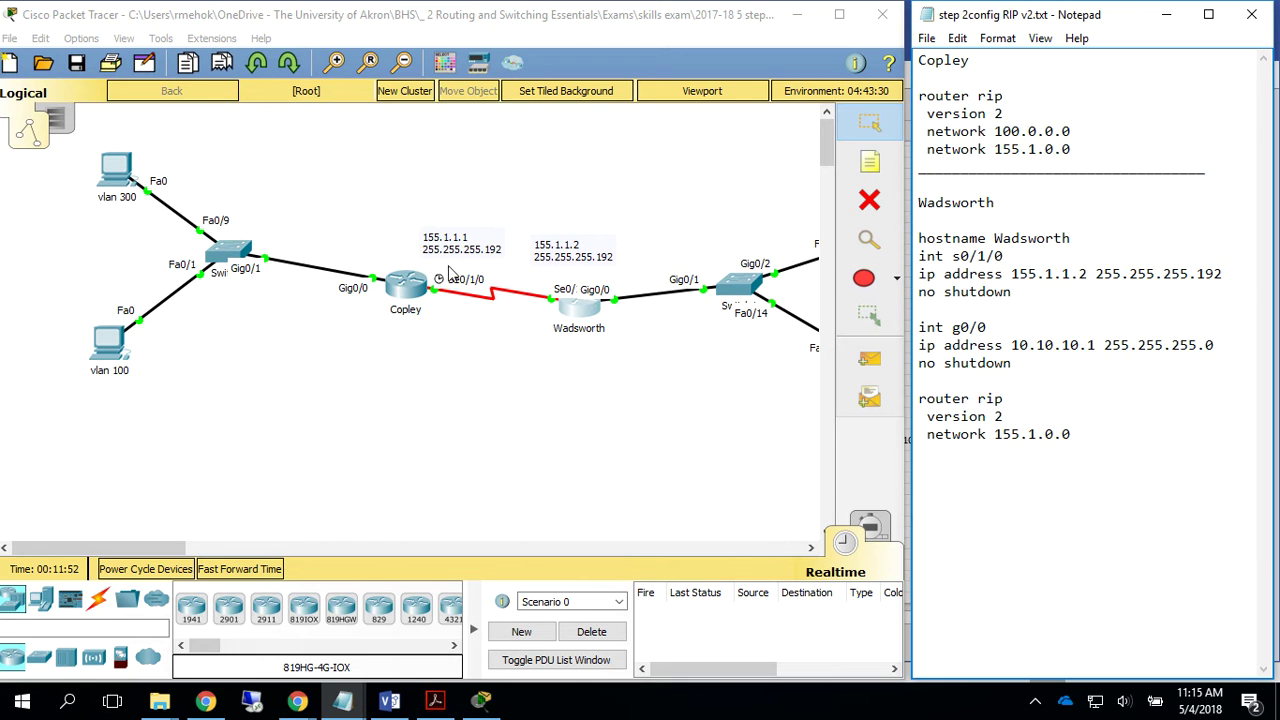
Open the Copley router's command line, enter the login and enable passwords, and enter global configuration mode
{"action": "left_click", "coordinate": [404, 287]}
{"action": "key", "text": "Return"}
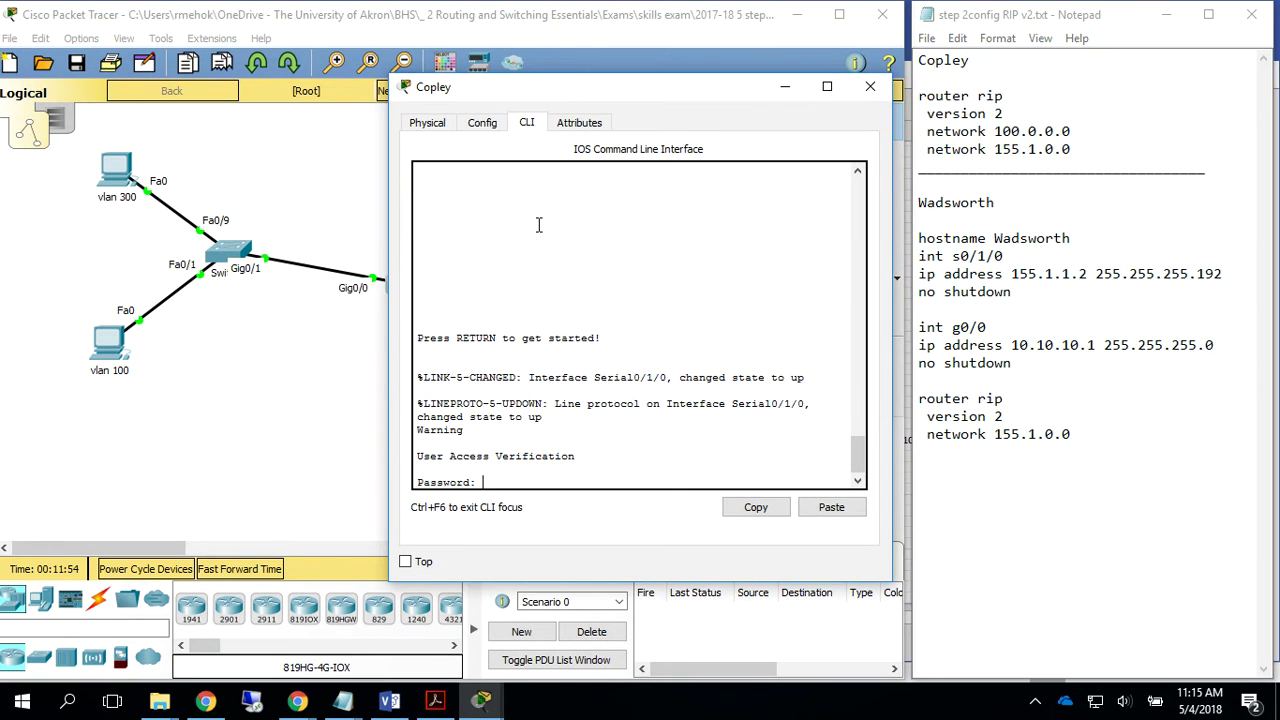
{"action": "key", "text": "Return"}
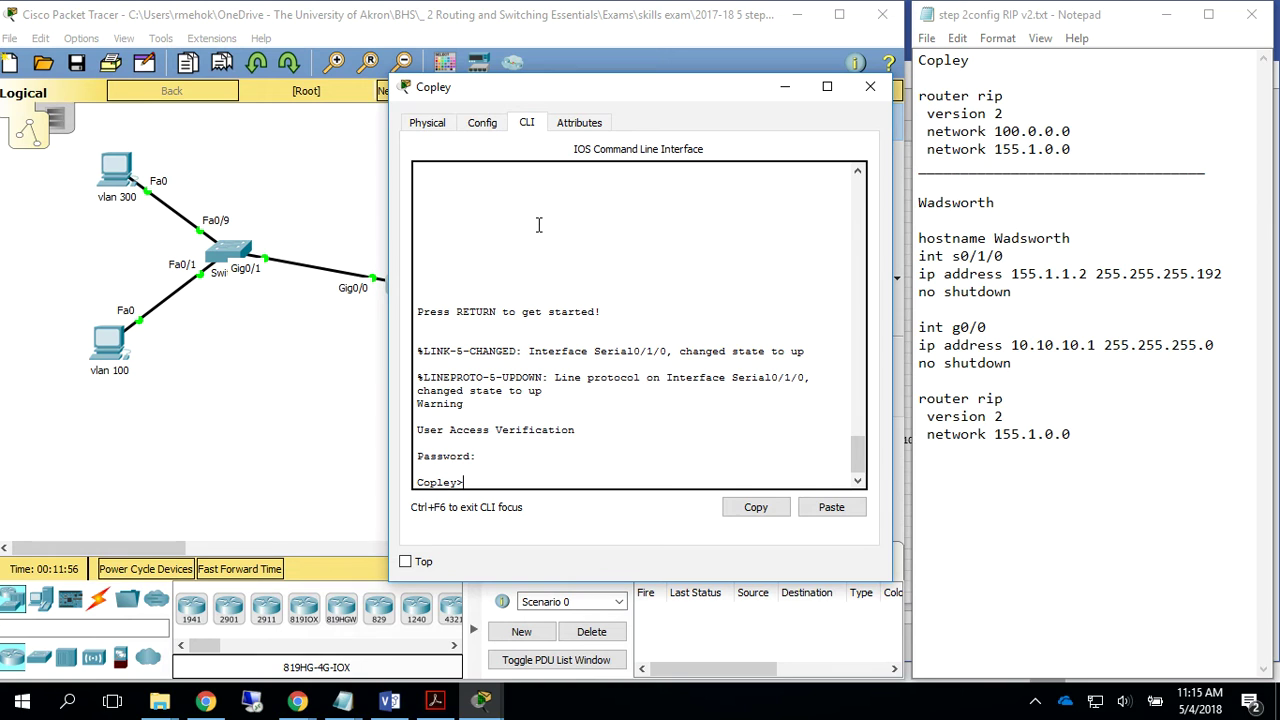
{"action": "type", "text": "en"}
{"action": "key", "text": "Return"}
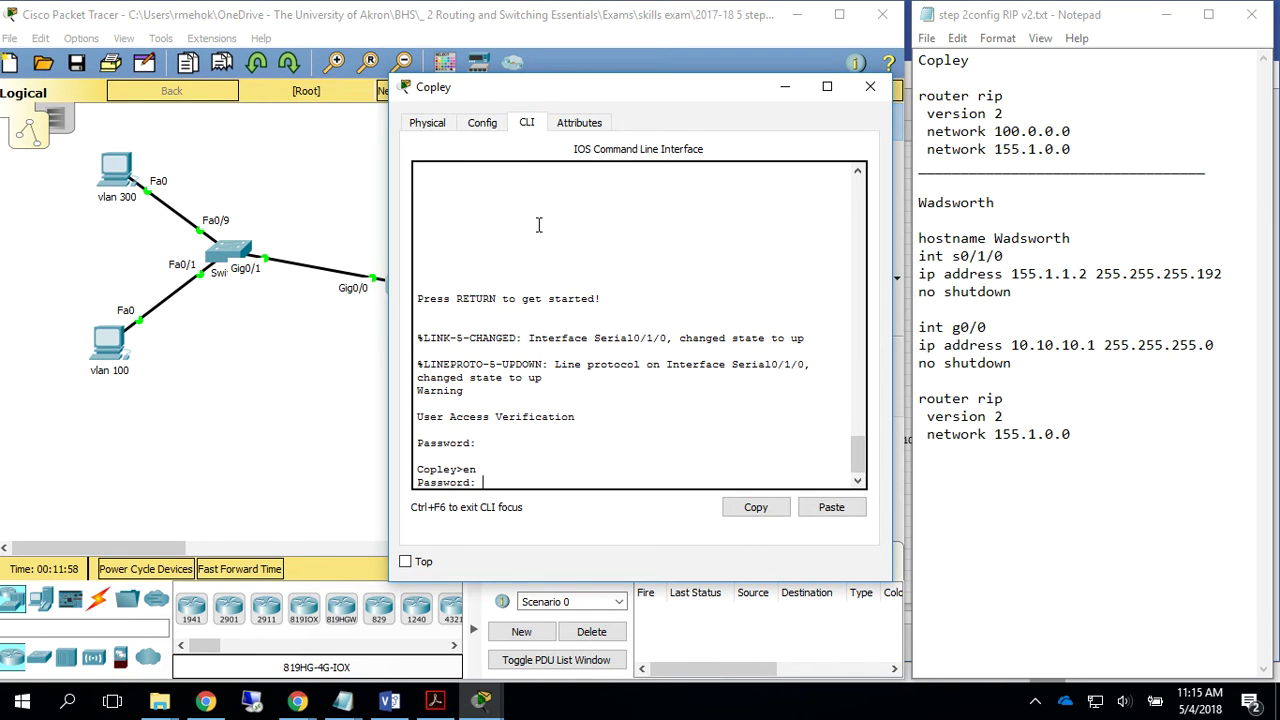
{"action": "key", "text": "Return"}
{"action": "key", "text": "Return"}
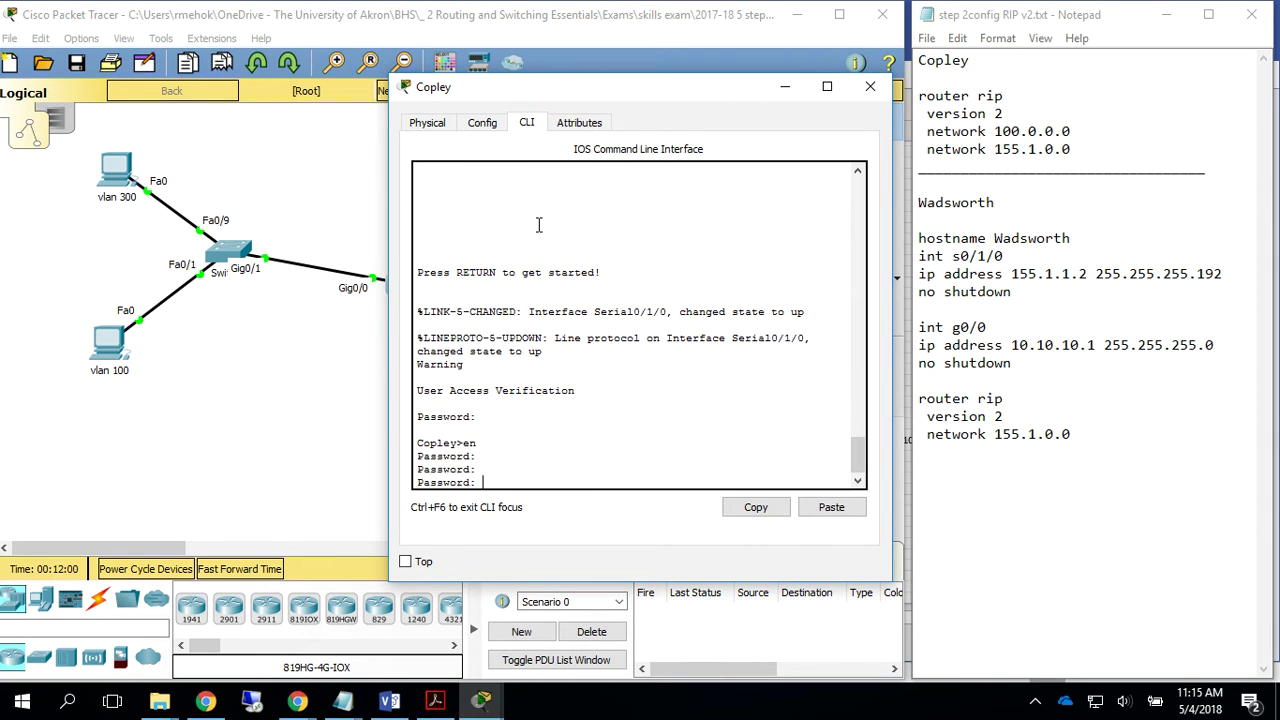
{"action": "key", "text": "Return"}
{"action": "type", "text": "conf t"}
{"action": "key", "text": "Return"}
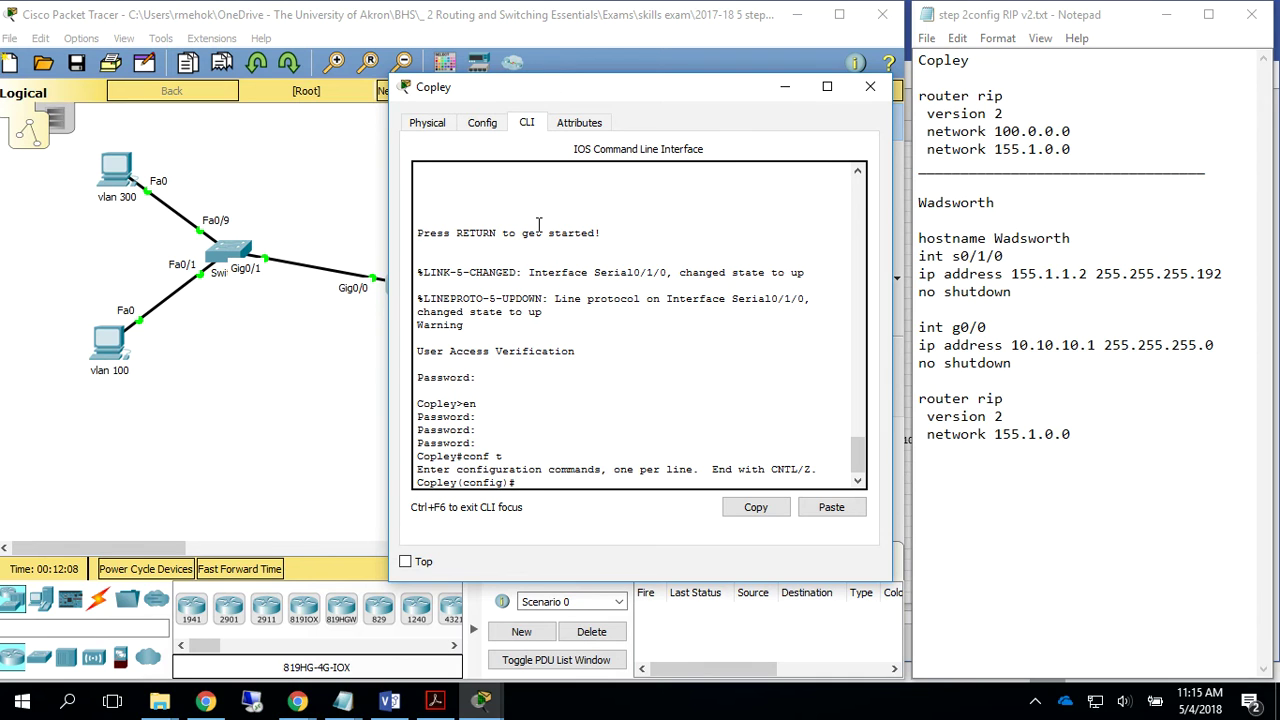
Enable RIP routing on the Copley router and set it to version 2
{"action": "type", "text": "rout"}
{"action": "key", "text": "Tab"}
{"action": "type", "text": "r"}
{"action": "key", "text": "Tab"}
{"action": "key", "text": "Return"}
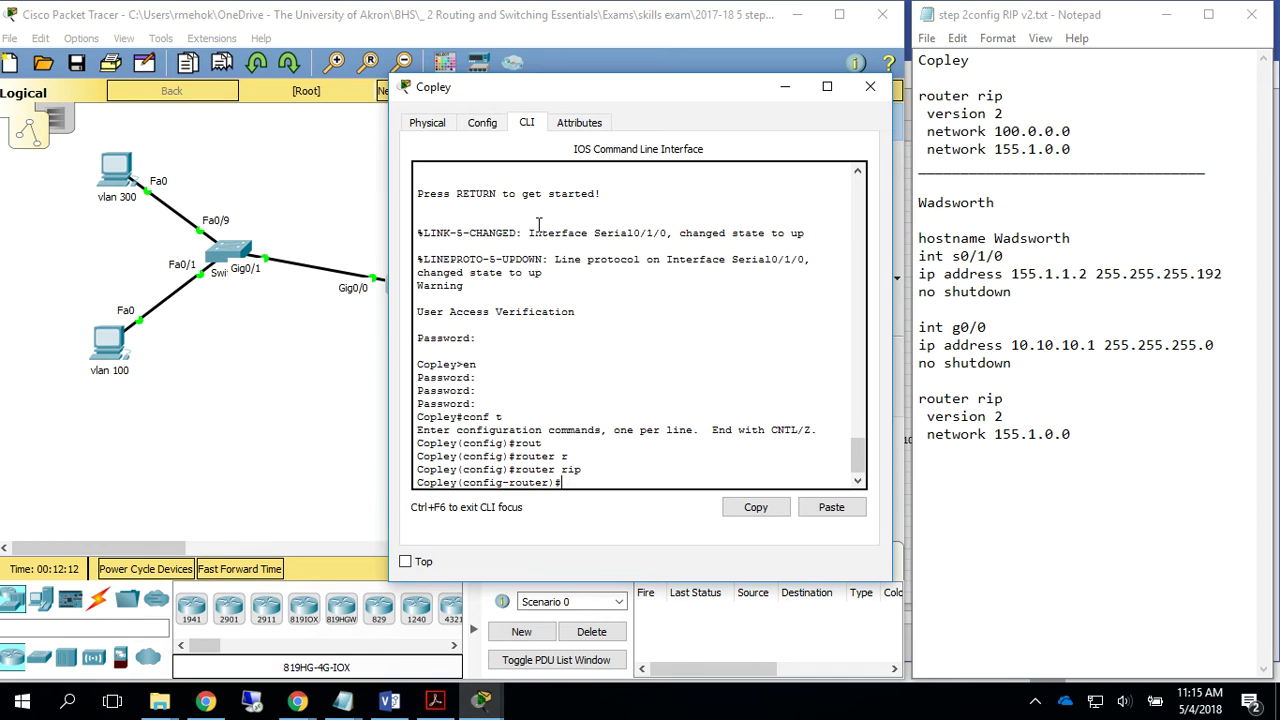
{"action": "type", "text": "v"}
{"action": "key", "text": "Tab"}
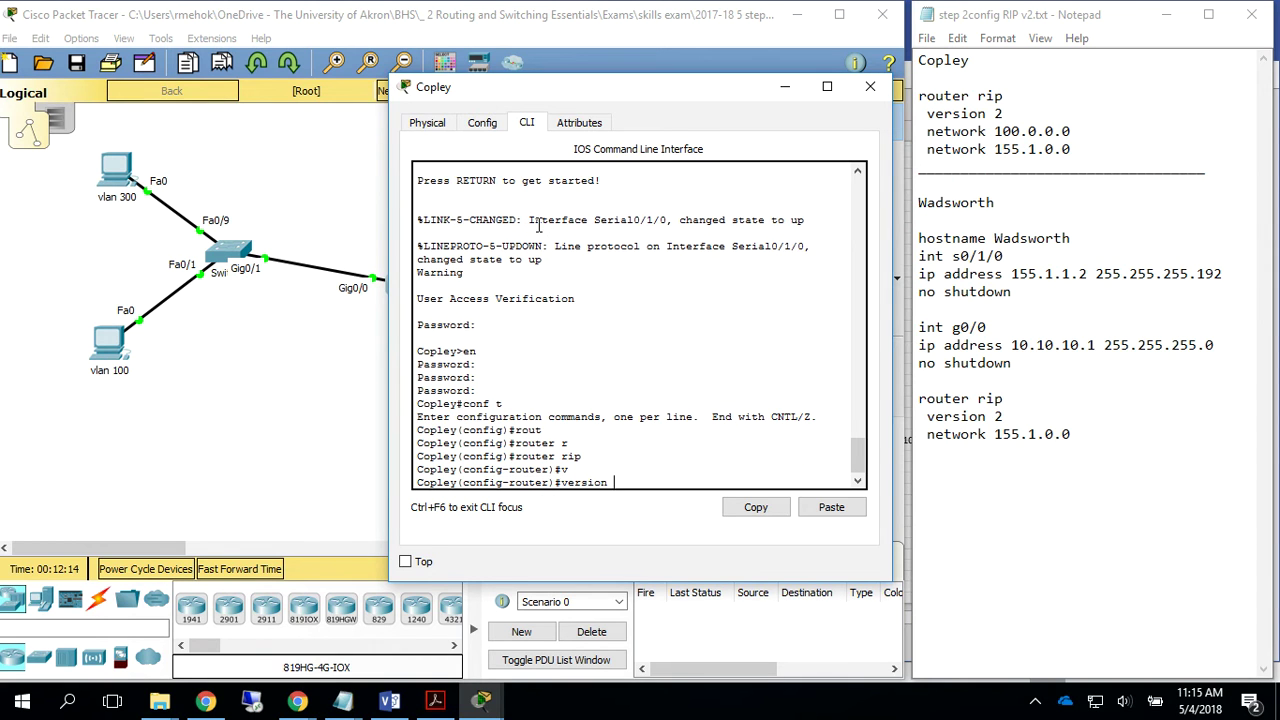
{"action": "type", "text": "2"}
{"action": "key", "text": "Return"}
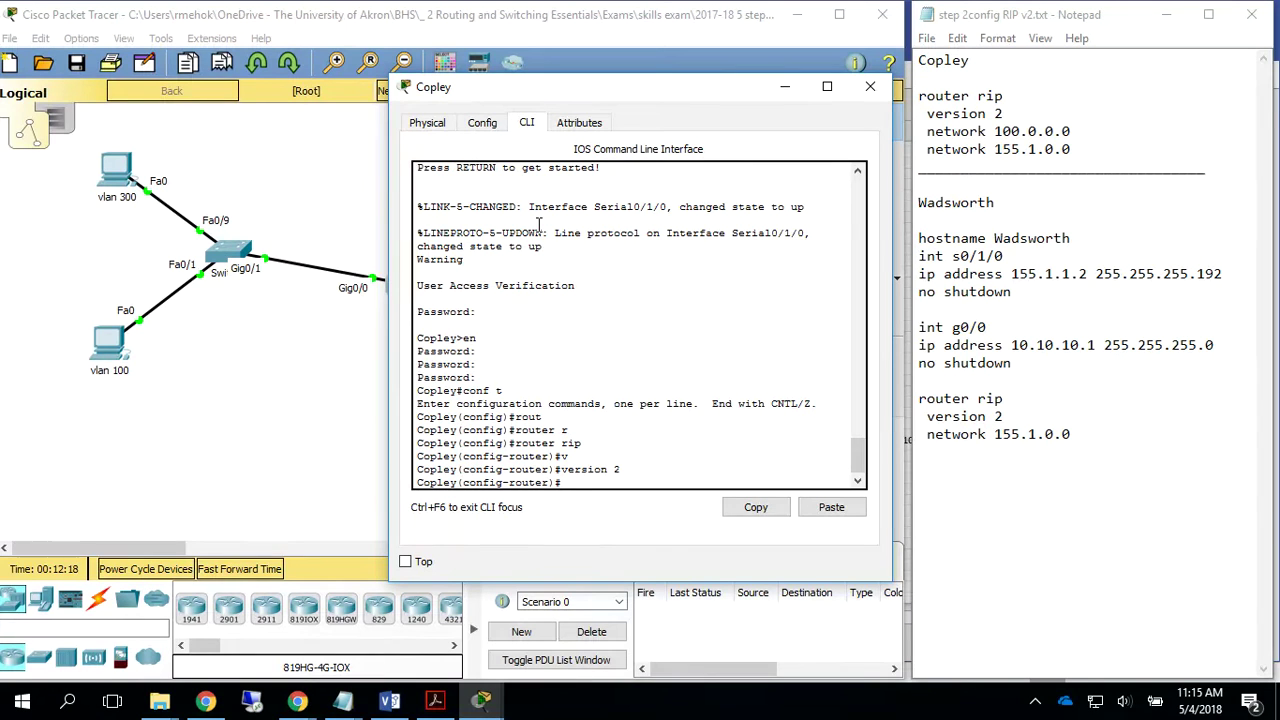
Add networks 100.0.0.0 and 155.1.0.0 to the Copley router's RIP configuration
{"action": "type", "text": "ne"}
{"action": "key", "text": "Tab"}
{"action": "type", "text": "twork "}
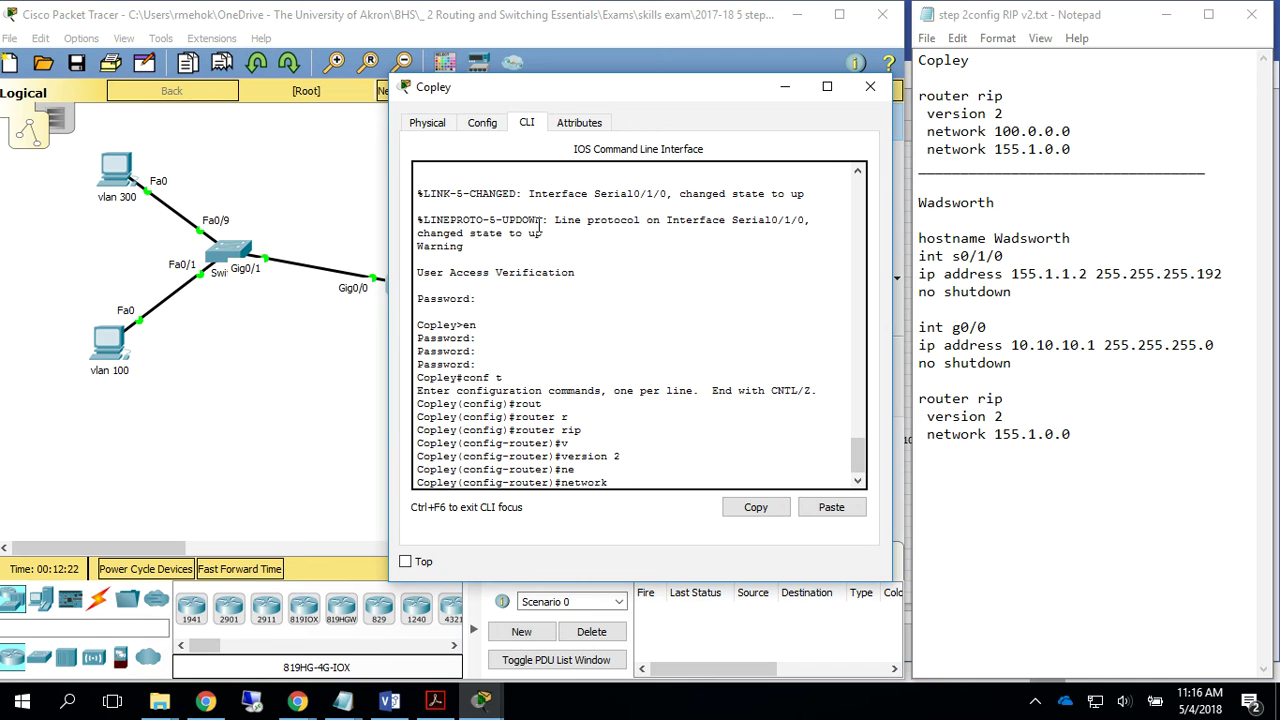
{"action": "type", "text": "100.0.0.0"}
{"action": "key", "text": "Return"}
{"action": "type", "text": "ne"}
{"action": "key", "text": "Tab"}
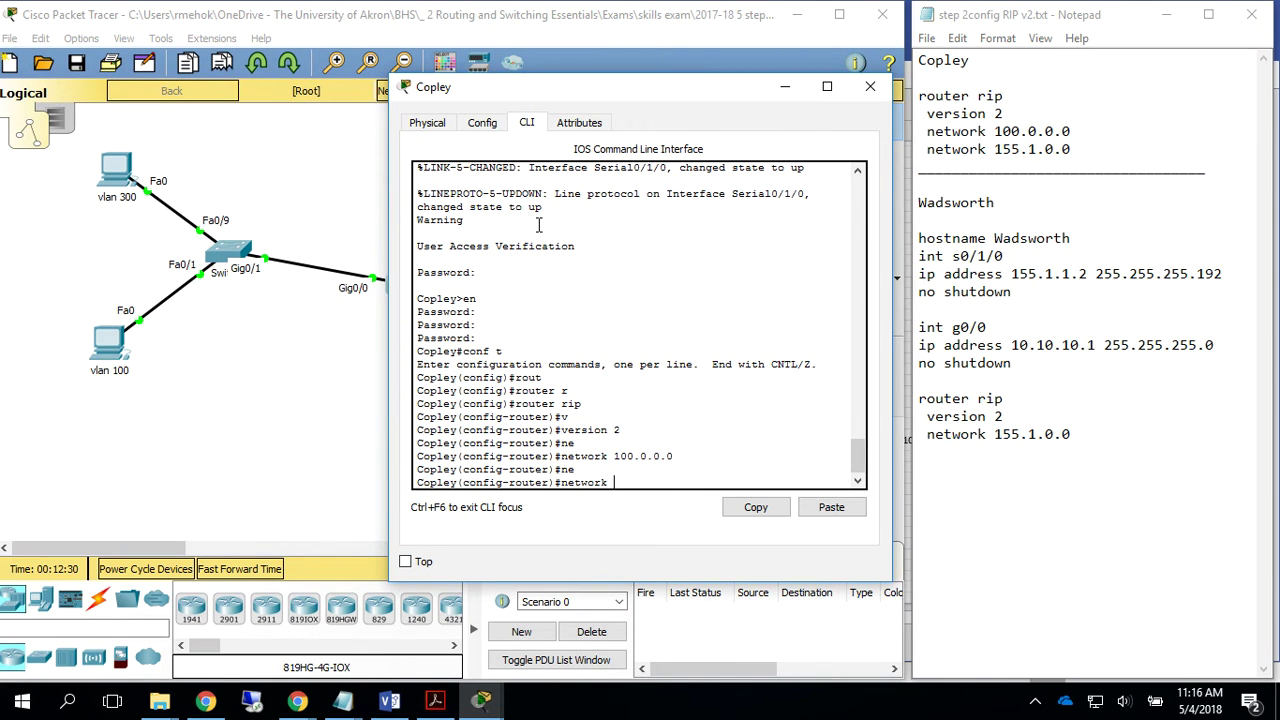
{"action": "type", "text": "155.1.0.0"}
{"action": "key", "text": "Return"}
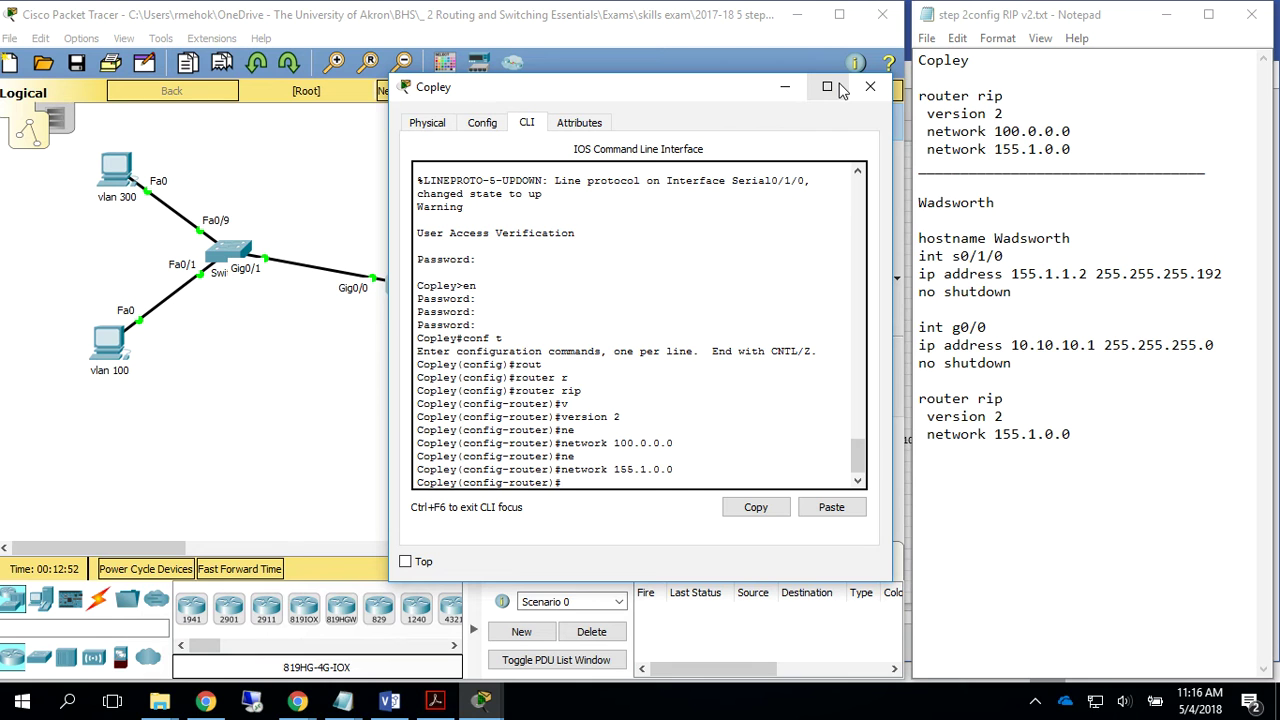
Leave configuration mode on Copley, display its IP routing table and minimize the router window
{"action": "key", "text": "ctrl+z"}
{"action": "type", "text": "sh ip route"}
{"action": "key", "text": "Return"}
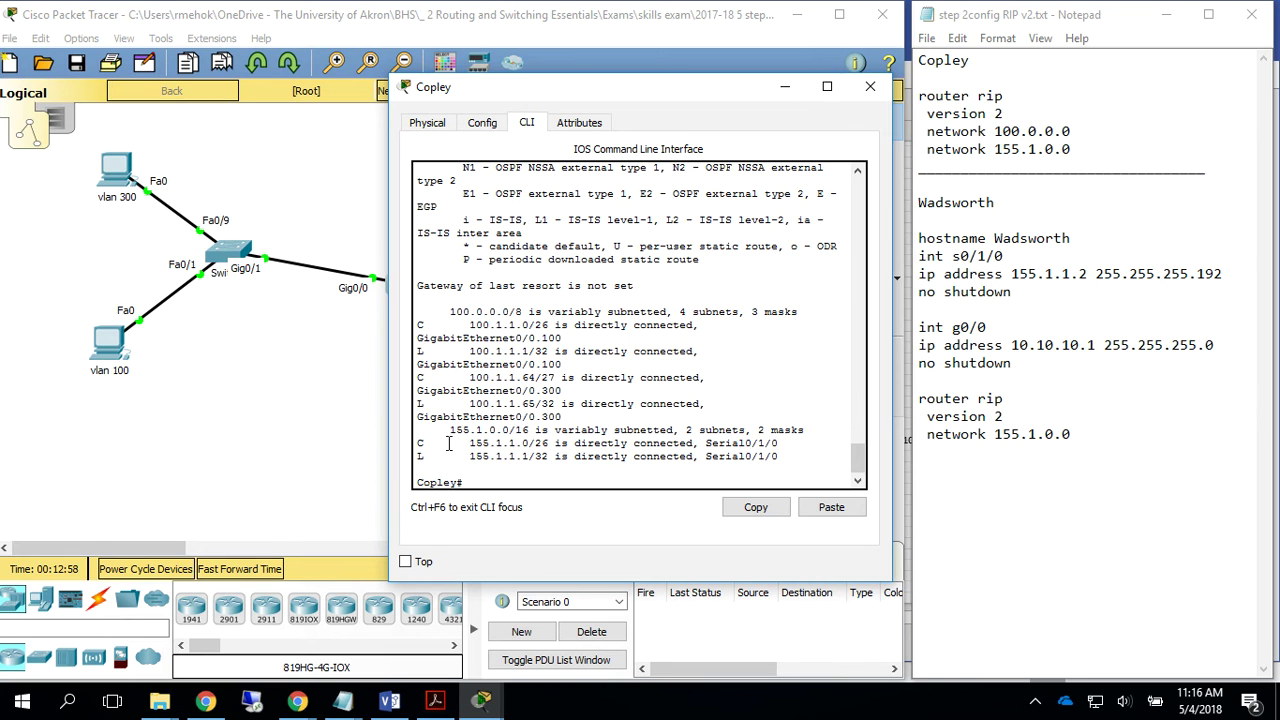
{"action": "left_click", "coordinate": [785, 87]}
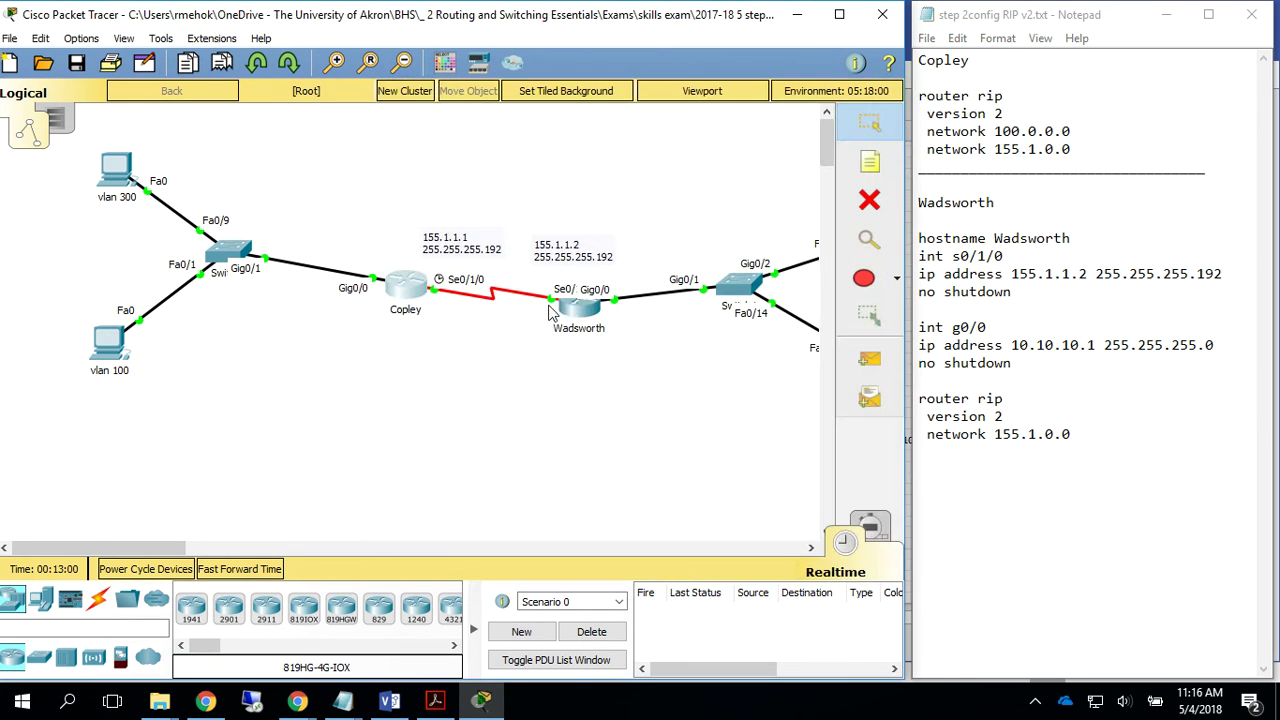
Open the Wadsworth router's command line, leave configuration mode and display its IP routing table
{"action": "left_click", "coordinate": [589, 310]}
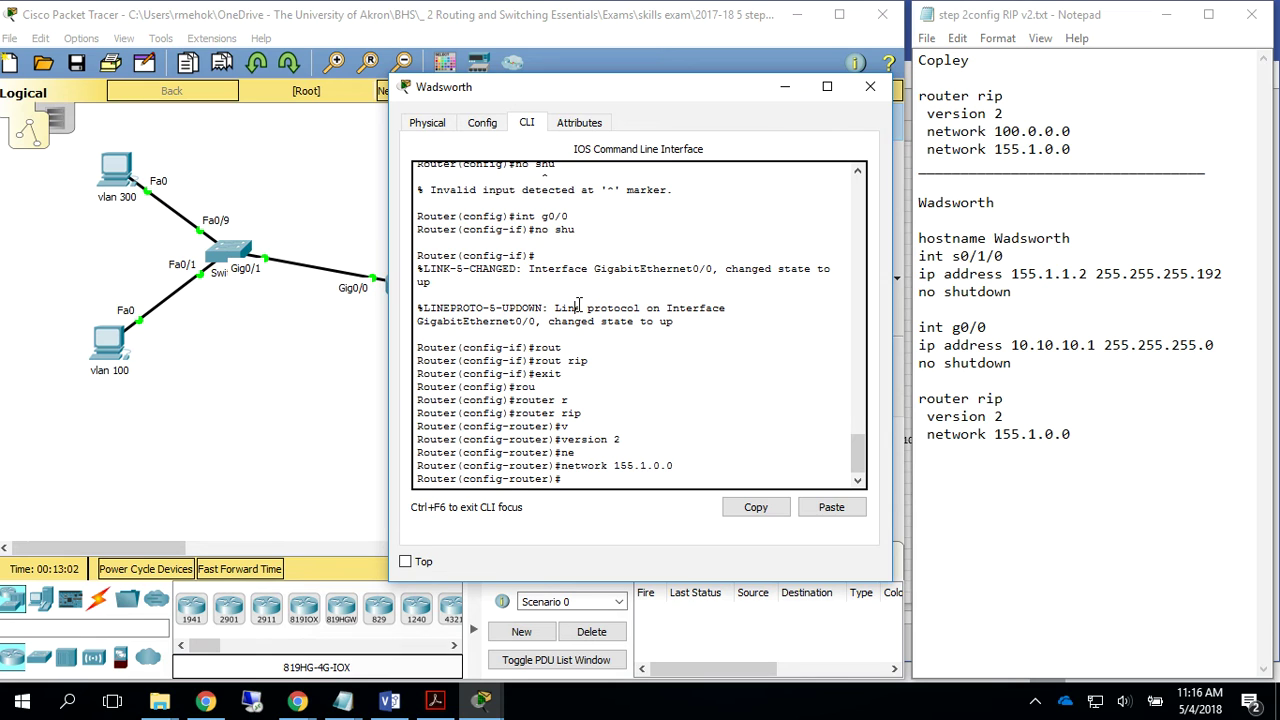
{"action": "key", "text": "ctrl+z"}
{"action": "type", "text": "sh ip"}
{"action": "key", "text": "Tab"}
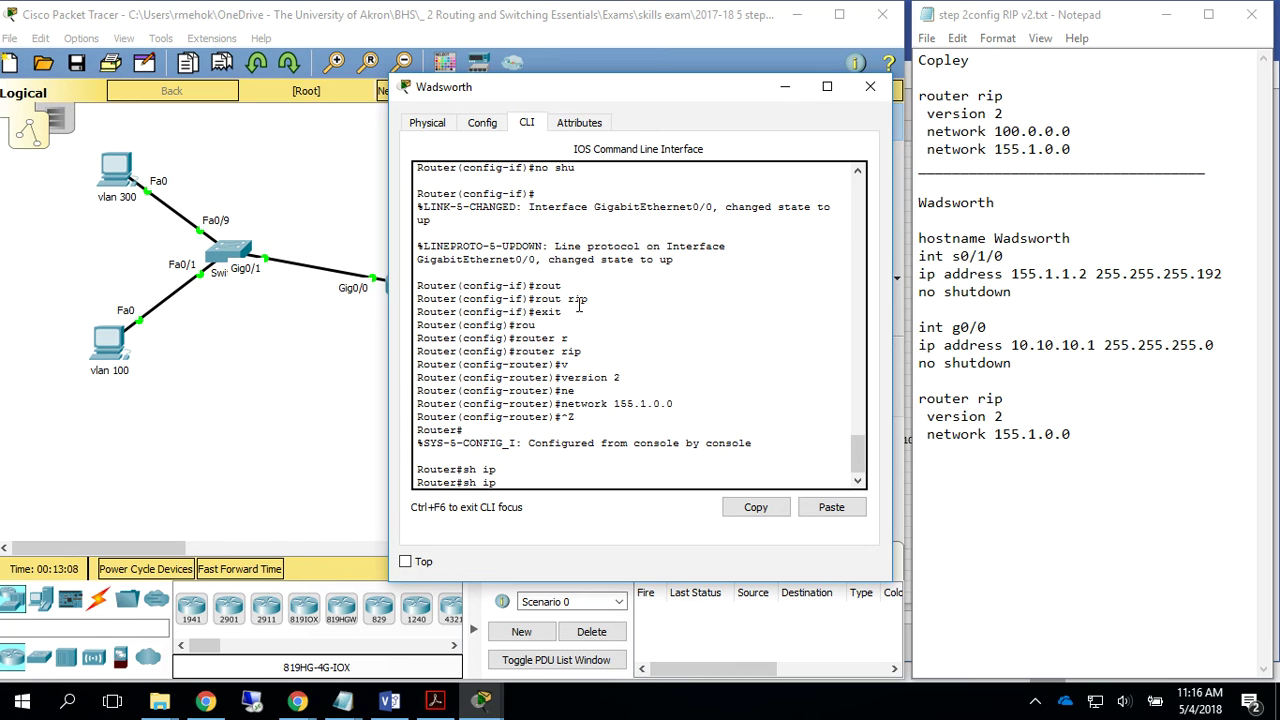
{"action": "type", "text": "rou"}
{"action": "key", "text": "Tab"}
{"action": "key", "text": "Return"}
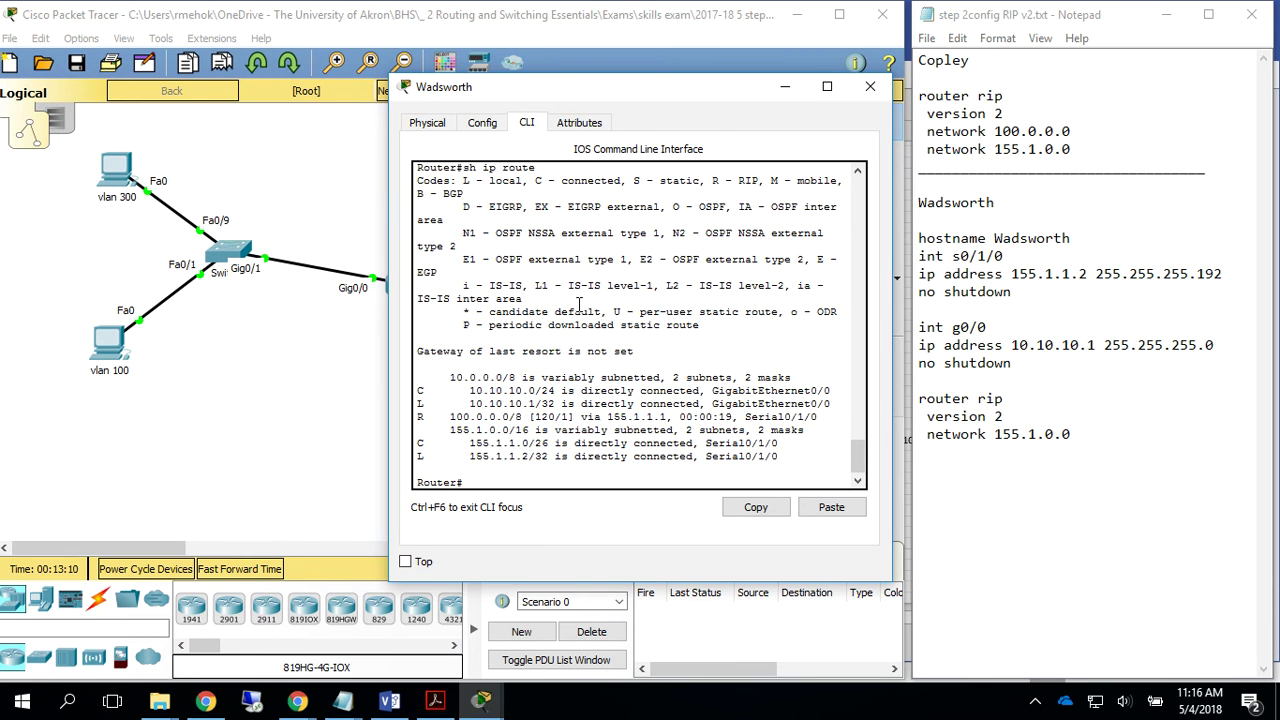
Highlight the parts of the RIP-learned 100.0.0.0/8 route in Wadsworth's routing table and close the router window
{"action": "left_click_drag", "start_coordinate": [444, 416], "coordinate": [520, 417]}
{"action": "left_click", "coordinate": [427, 418]}
{"action": "double_click", "coordinate": [545, 417]}
{"action": "left_click", "coordinate": [569, 417]}
{"action": "left_click", "coordinate": [870, 88]}
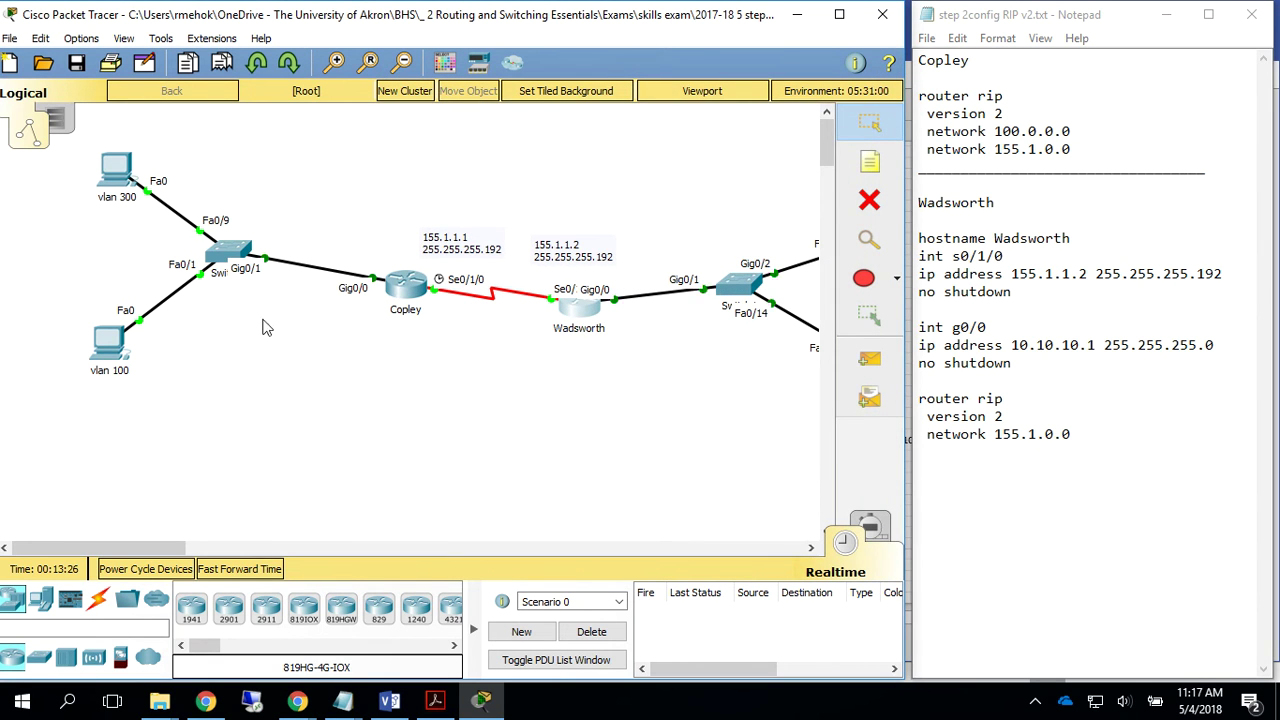
Open the vlan 300 PC's command prompt and ping Copley's serial address 155.1.1.1
{"action": "left_click", "coordinate": [128, 188]}
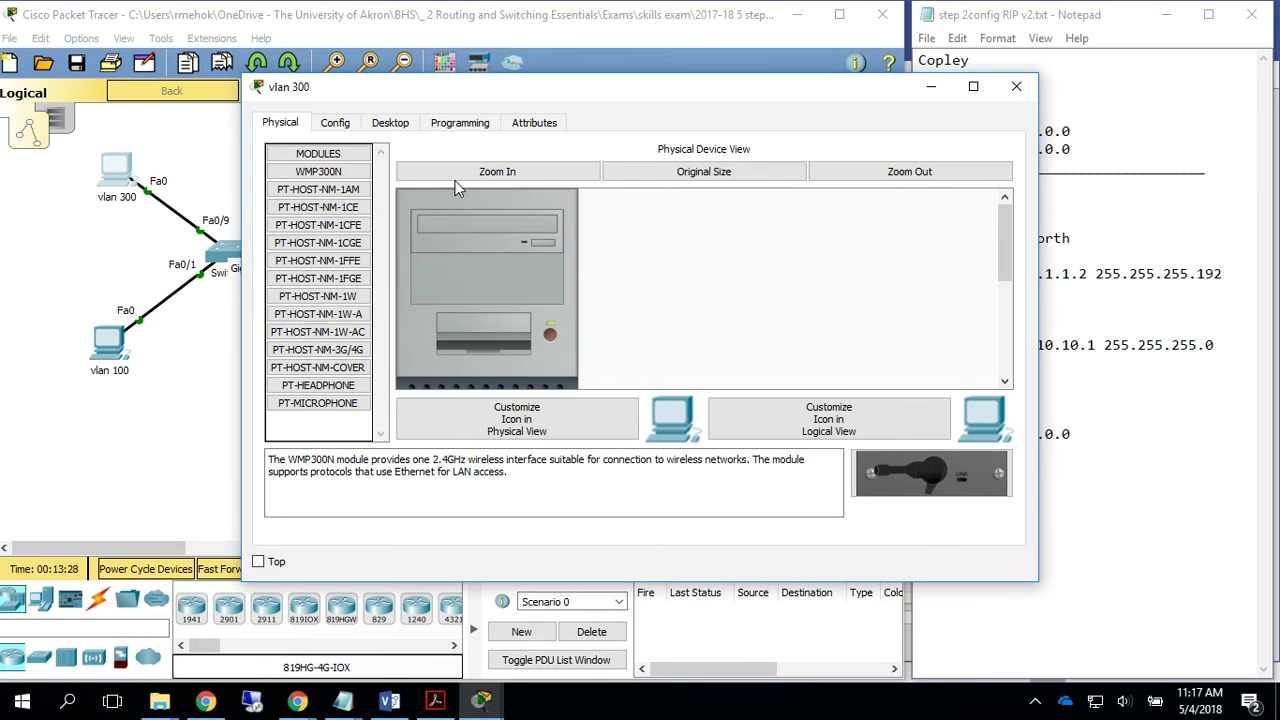
{"action": "left_click", "coordinate": [400, 122]}
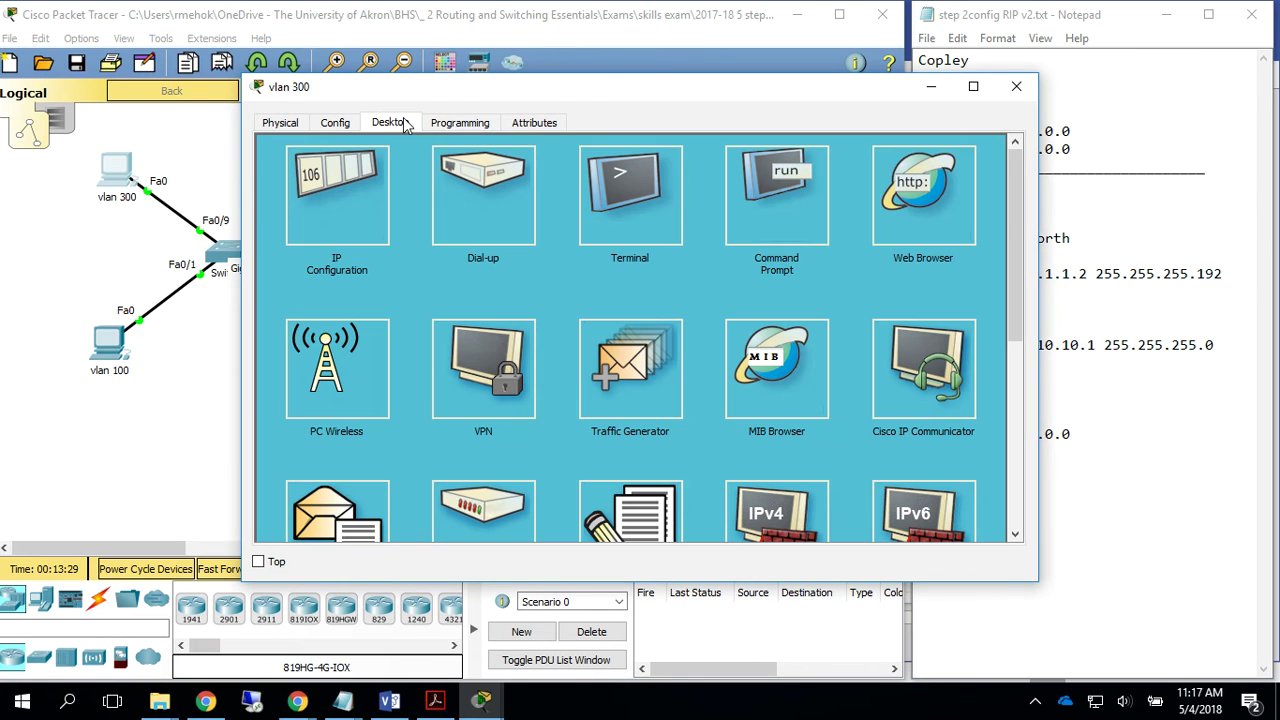
{"action": "left_click", "coordinate": [752, 202]}
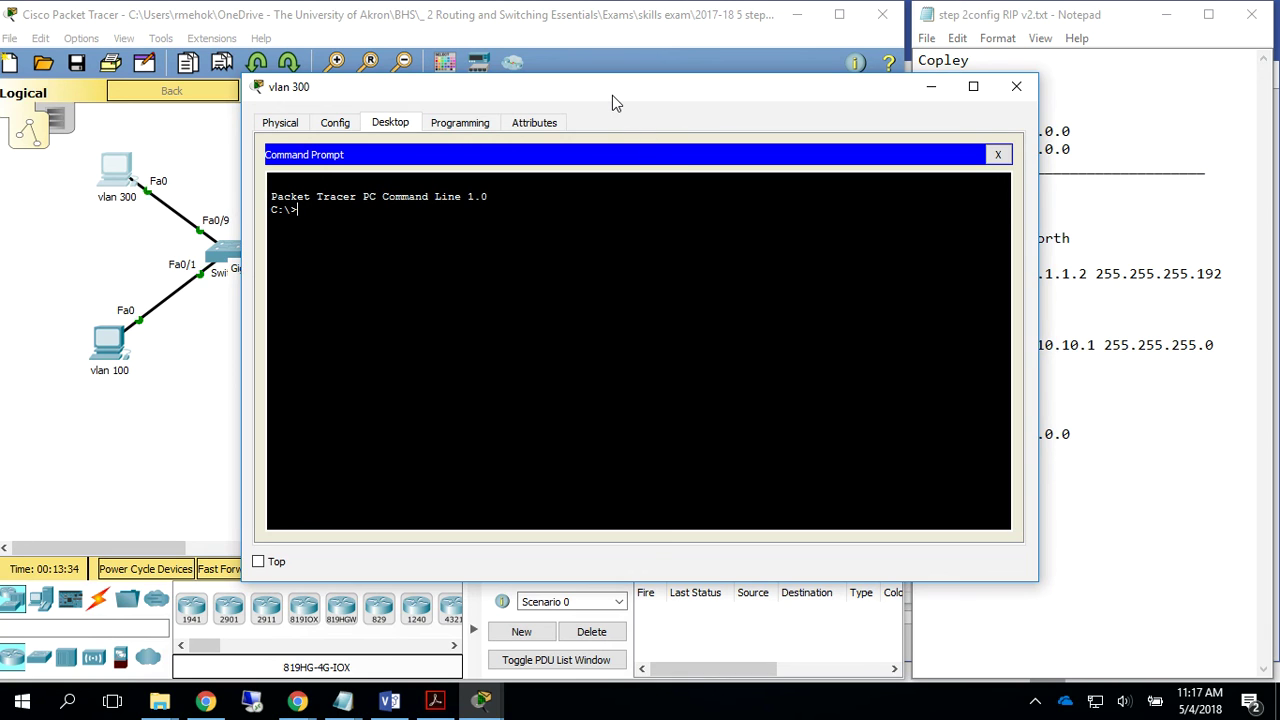
{"action": "type", "text": "ping 155.1.1.1"}
{"action": "key", "text": "Return"}
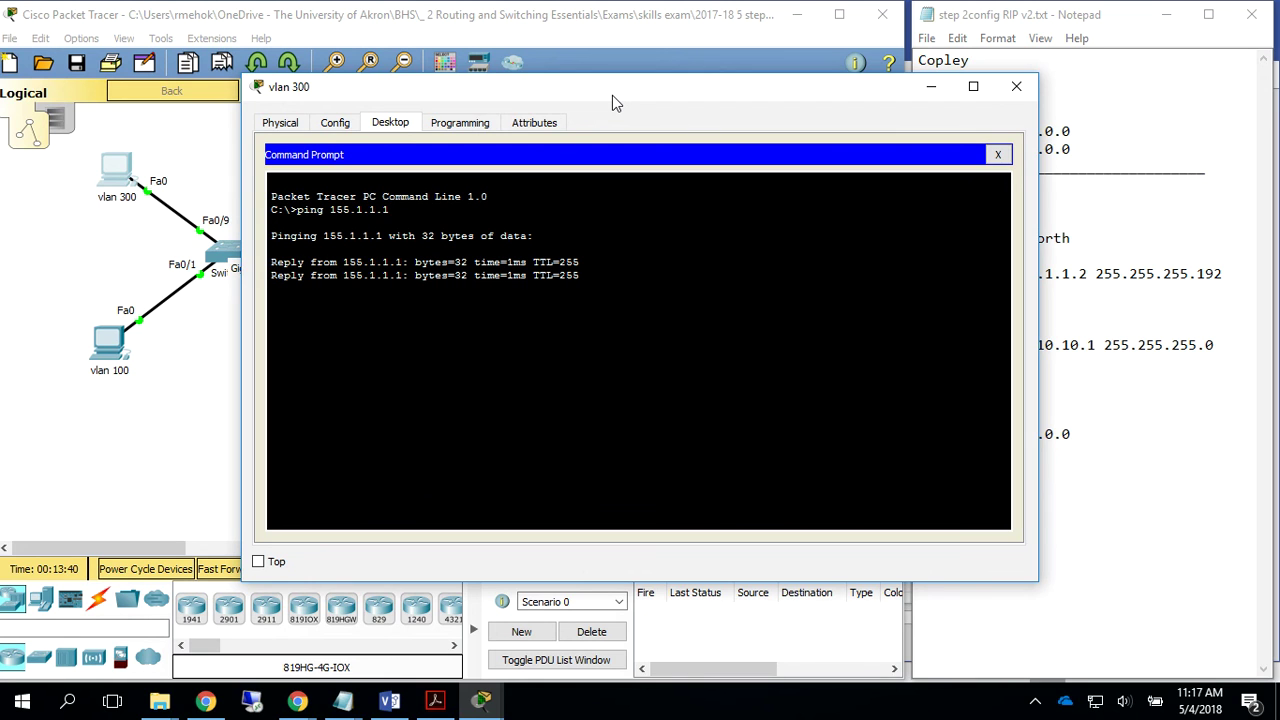
Ping Wadsworth's serial address 155.1.1.2 from the vlan 300 PC and close its command prompt and window
{"action": "key", "text": "Up"}
{"action": "key", "text": "BackSpace"}
{"action": "type", "text": "2"}
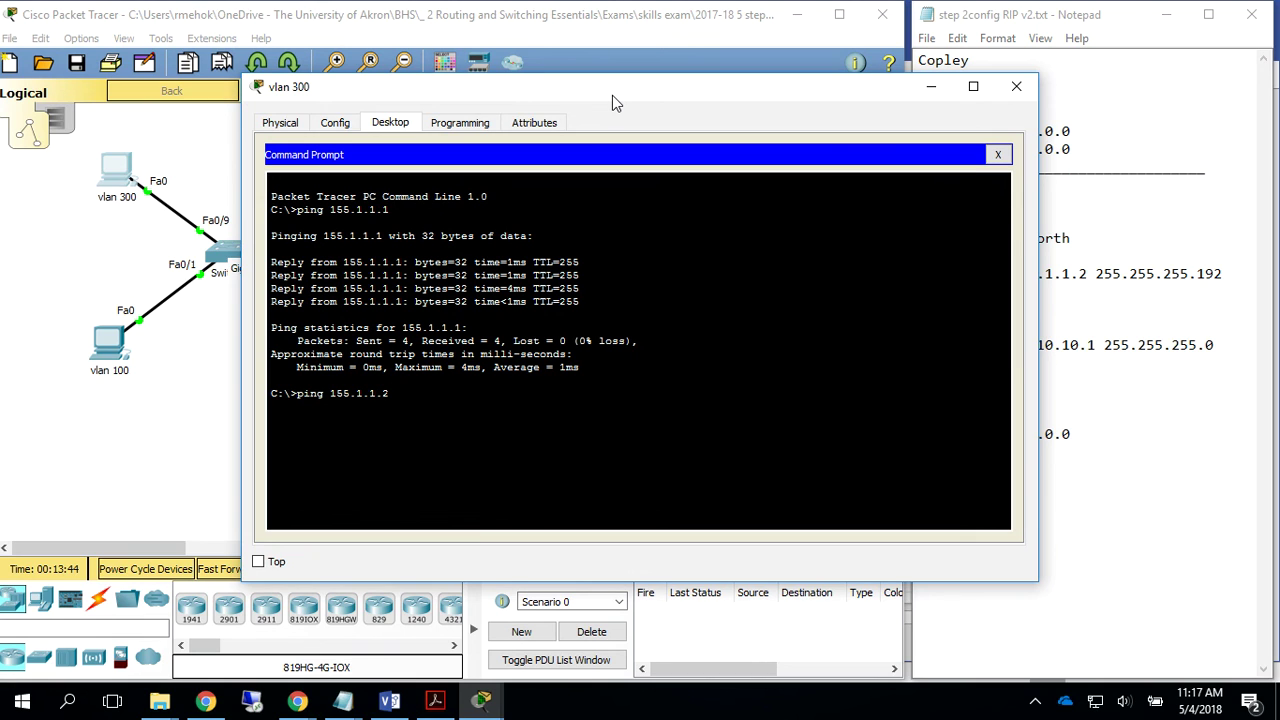
{"action": "key", "text": "Return"}
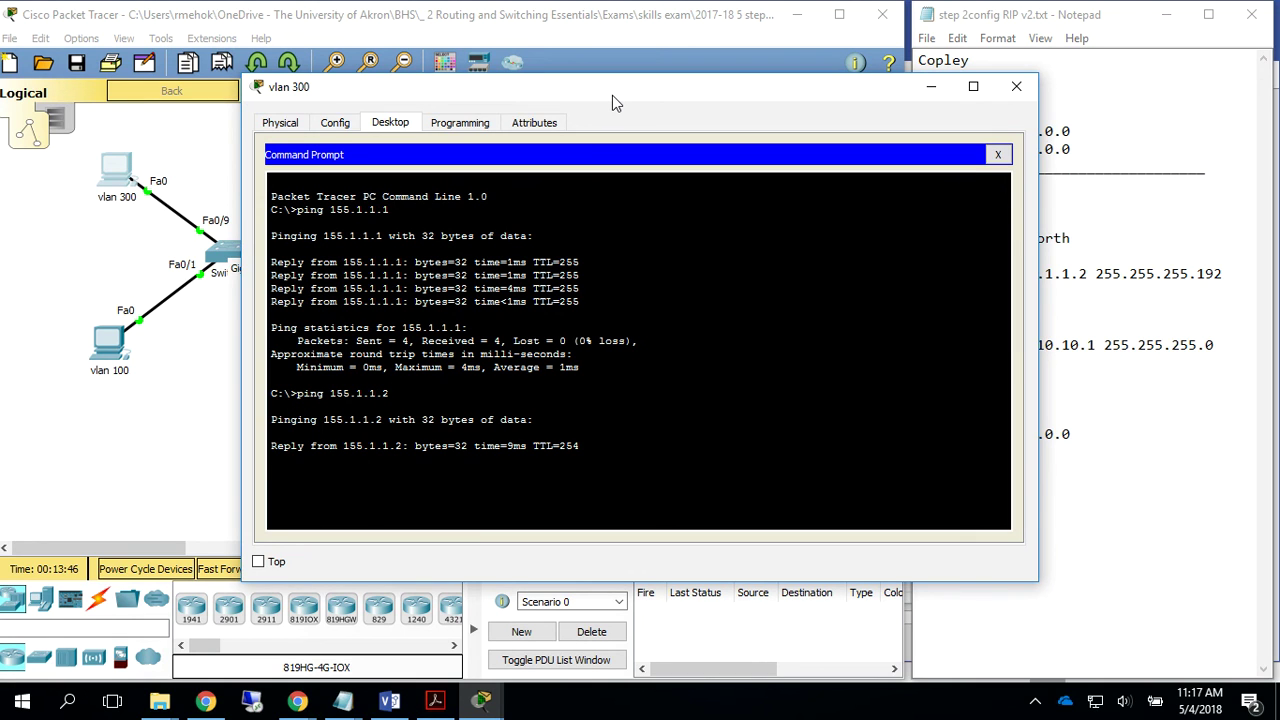
{"action": "left_click", "coordinate": [997, 157]}
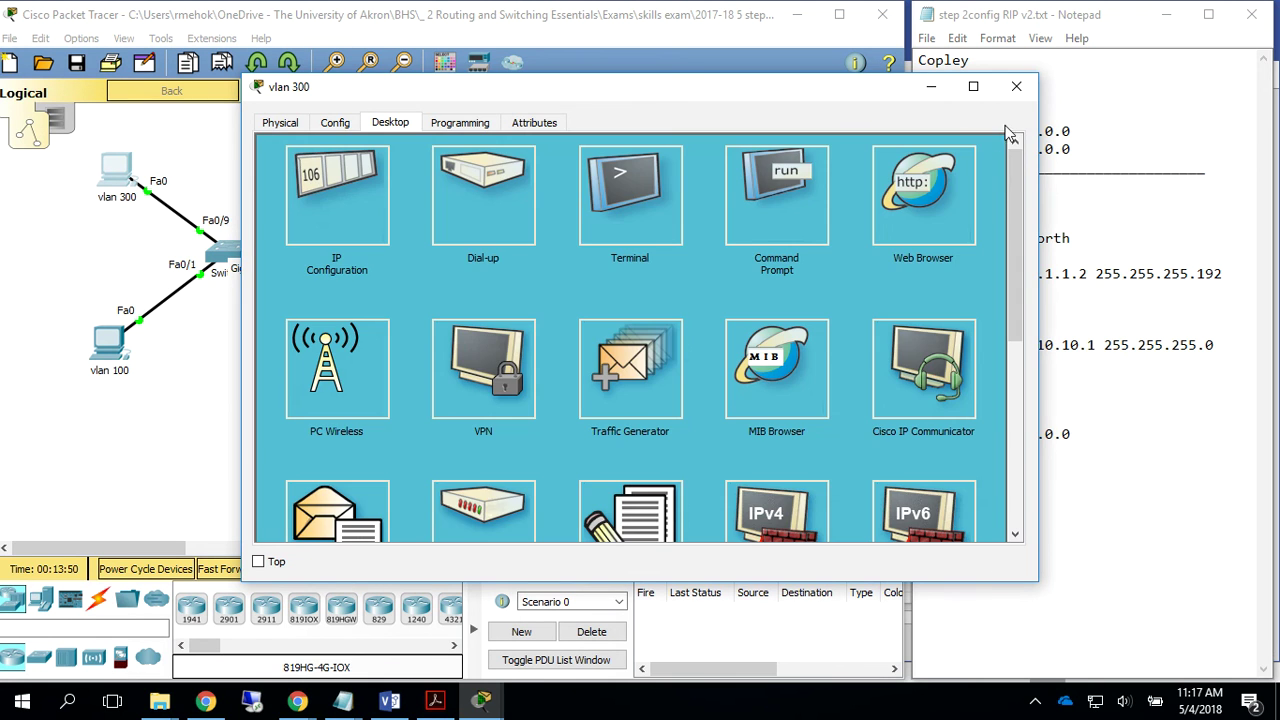
{"action": "left_click", "coordinate": [1016, 86]}
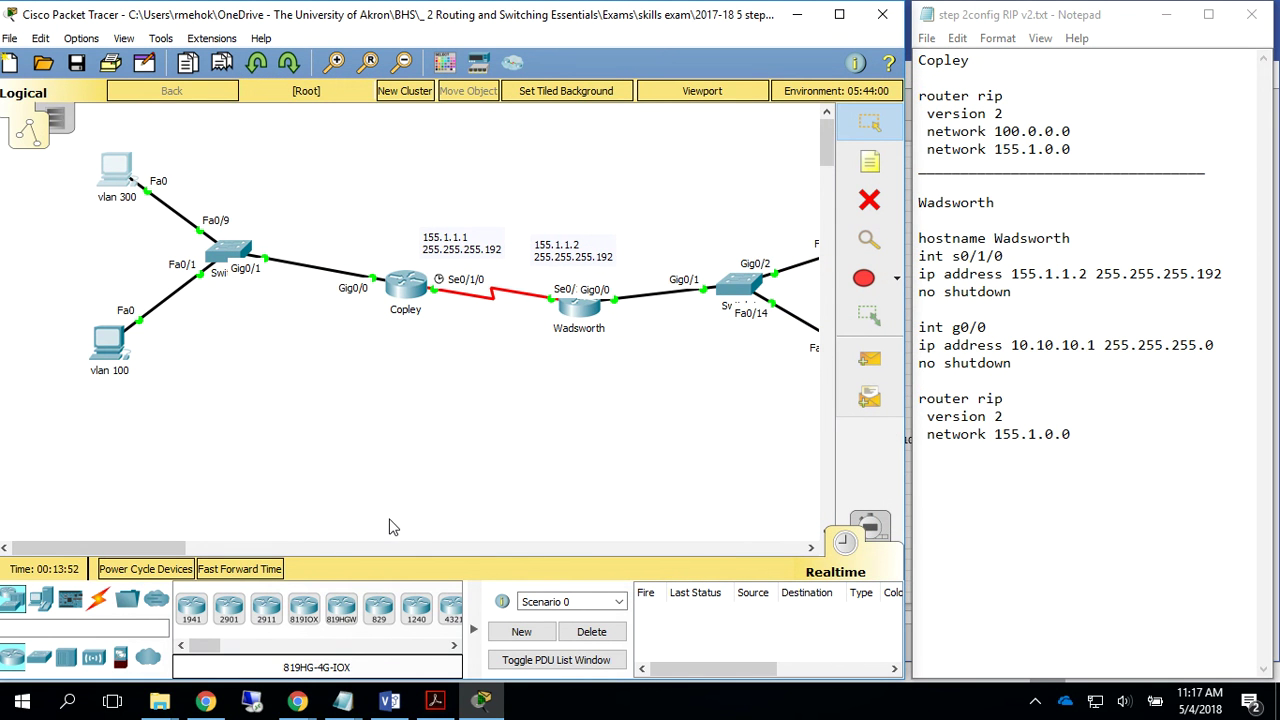
Maximize the topology window and select the switch, the 10.10.10.254 server and PC2 on the Wadsworth side
{"action": "left_click", "coordinate": [839, 14]}
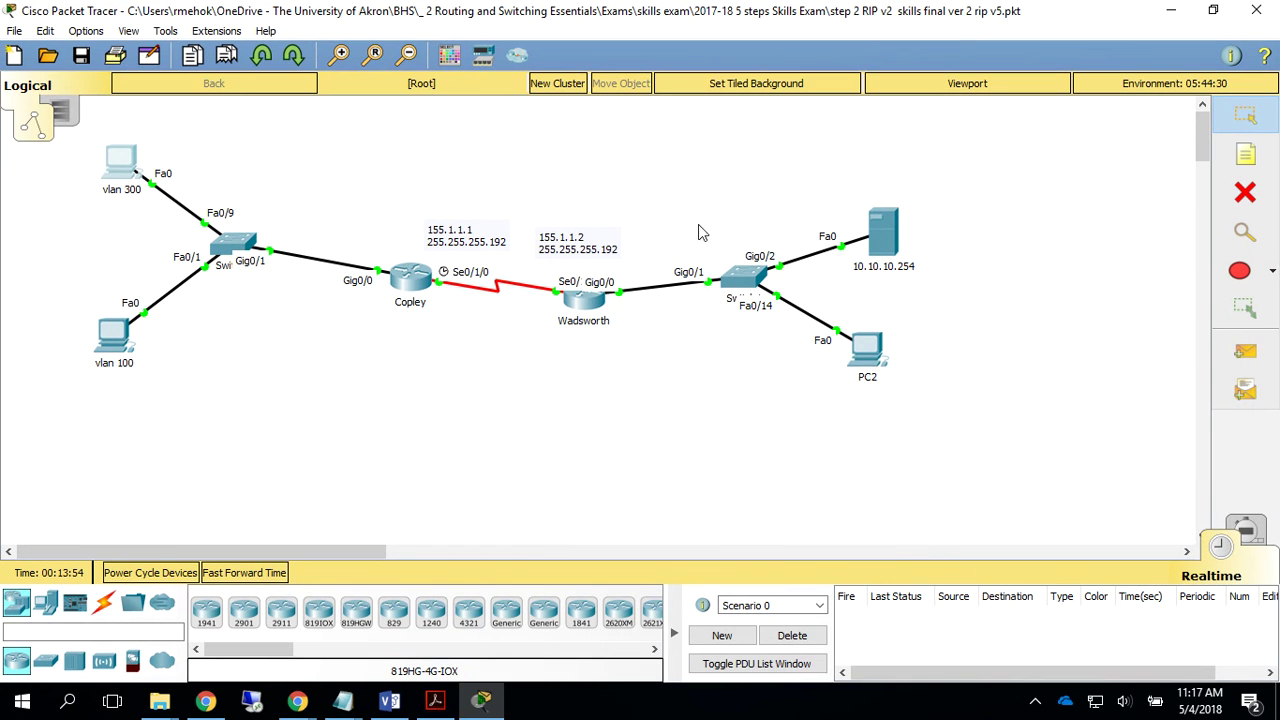
{"action": "left_click_drag", "start_coordinate": [728, 147], "coordinate": [993, 370]}
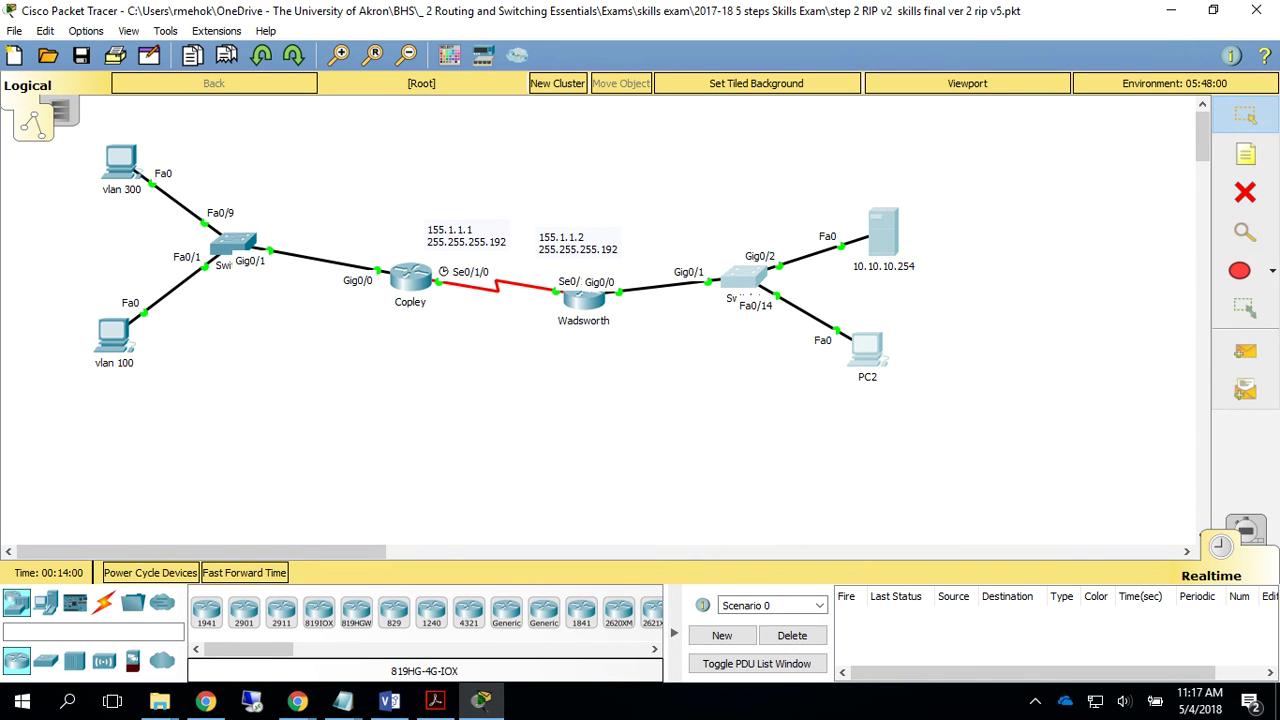
{"action": "key", "text": "alt+Tab"}
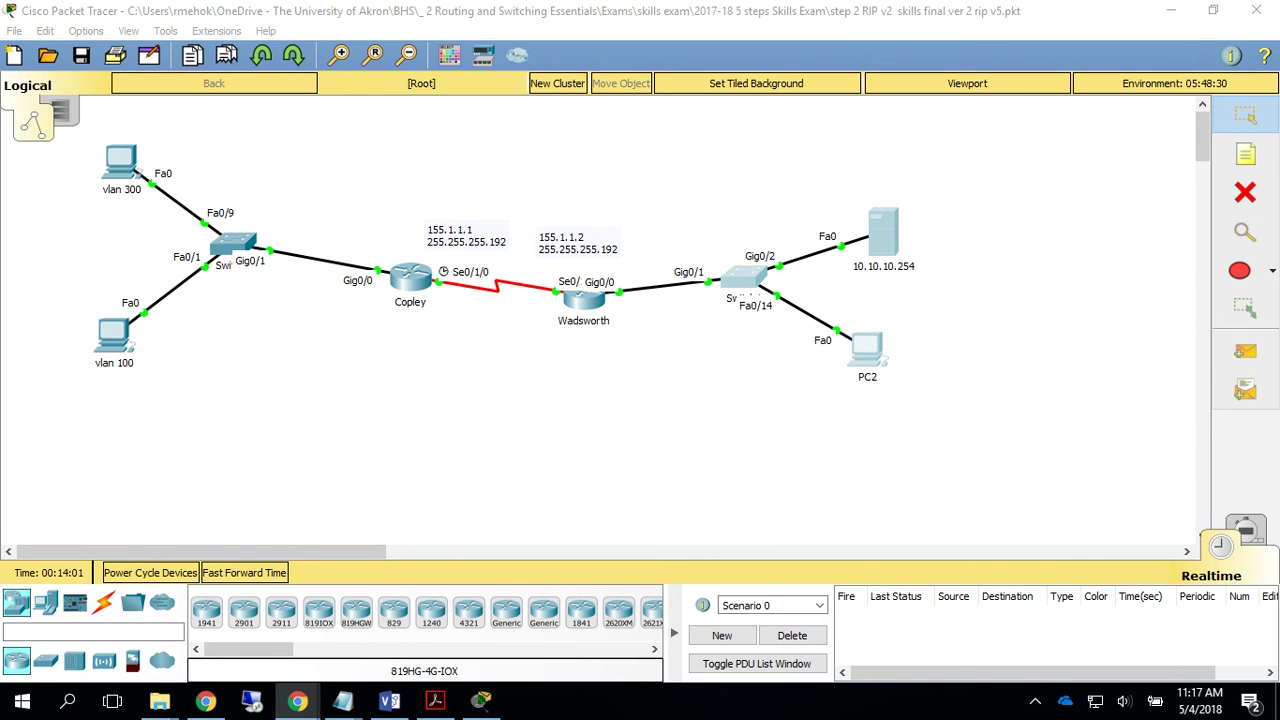